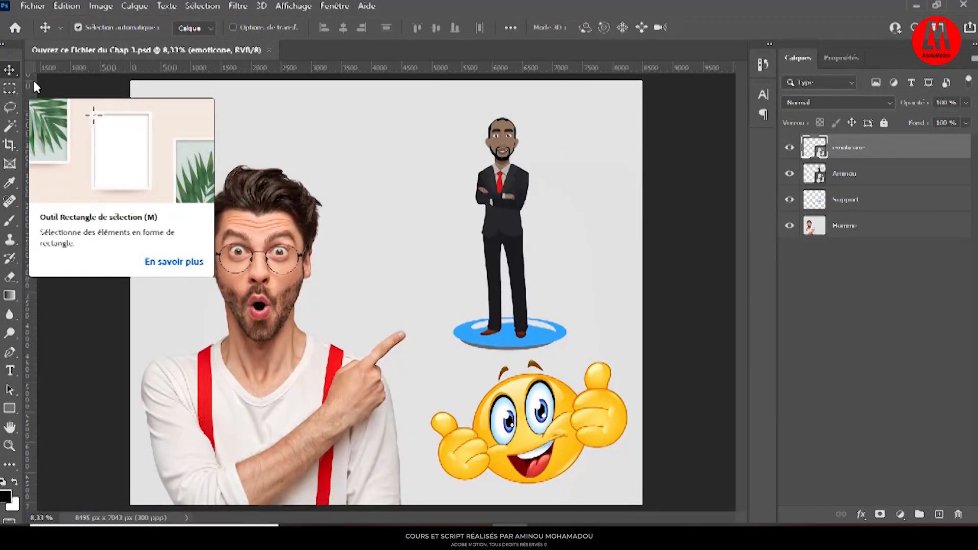
- Look through the options of the selection, crop, frame, eyedropper, healing, brush, stamp, history, eraser, gradient and blur tools
{"action": "left_click", "coordinate": [11, 90]}
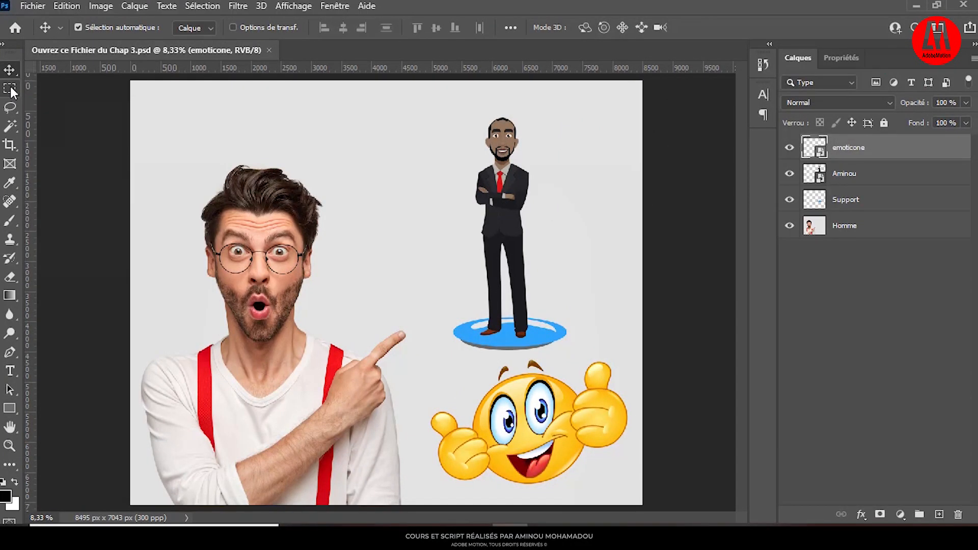
{"action": "left_click", "coordinate": [6, 114]}
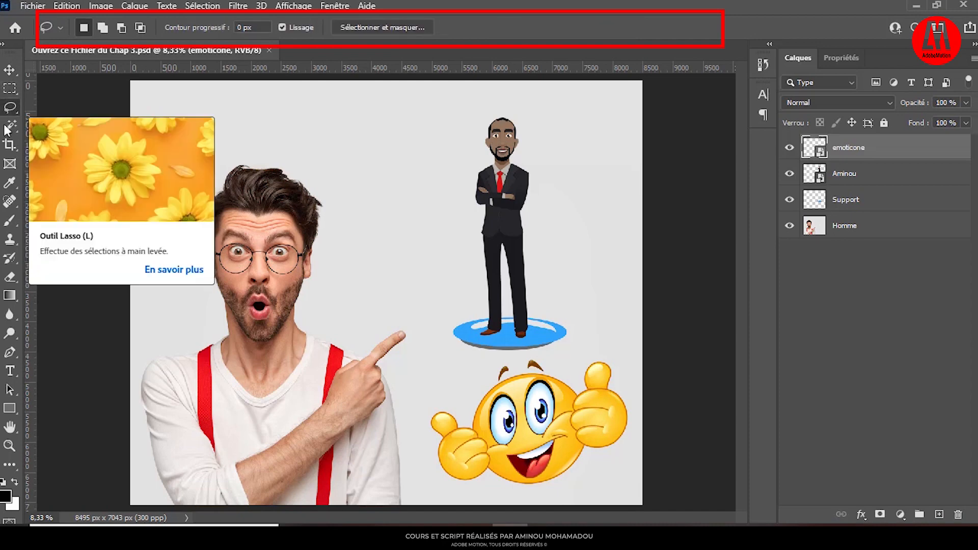
{"action": "left_click", "coordinate": [6, 127]}
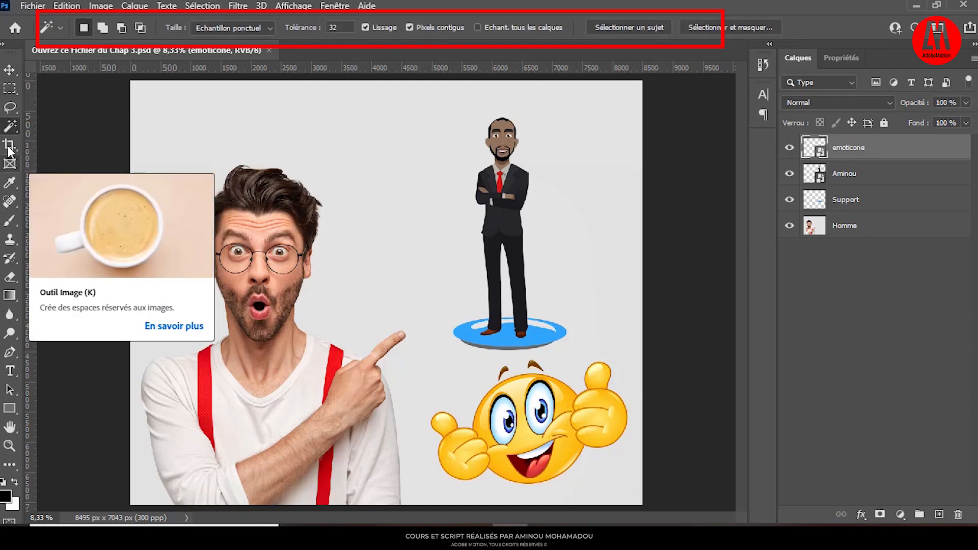
{"action": "left_click", "coordinate": [10, 145]}
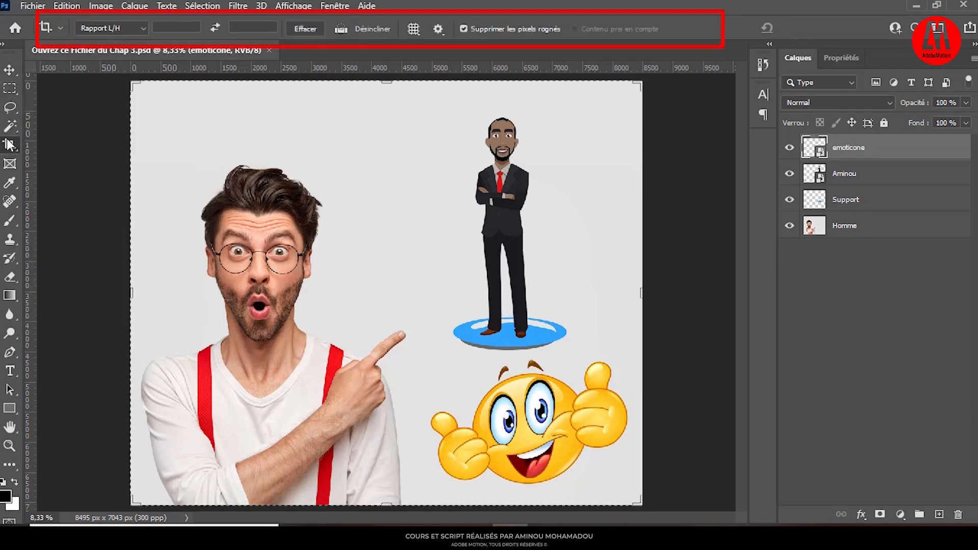
{"action": "left_click", "coordinate": [11, 168]}
{"action": "left_click", "coordinate": [14, 185]}
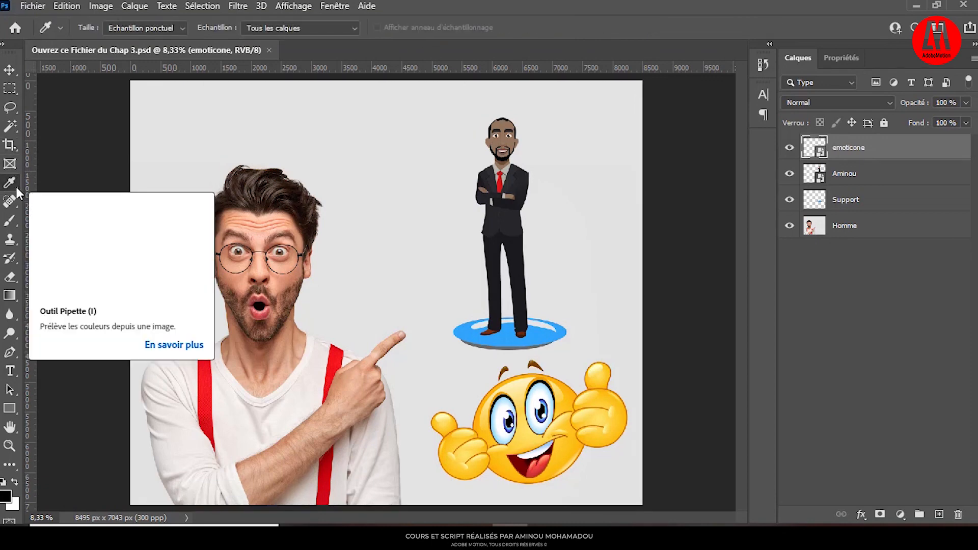
{"action": "left_click", "coordinate": [13, 201]}
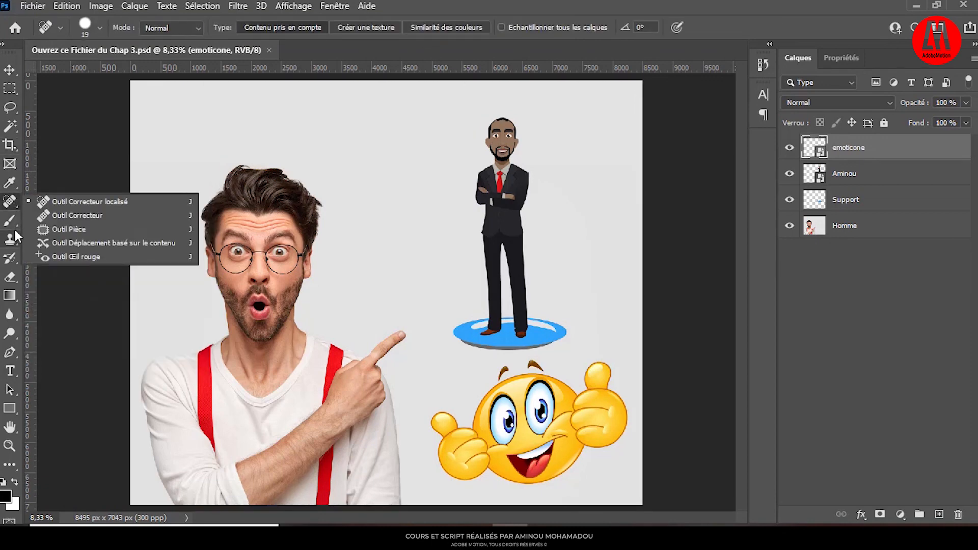
{"action": "left_click", "coordinate": [8, 227]}
{"action": "left_click", "coordinate": [10, 239]}
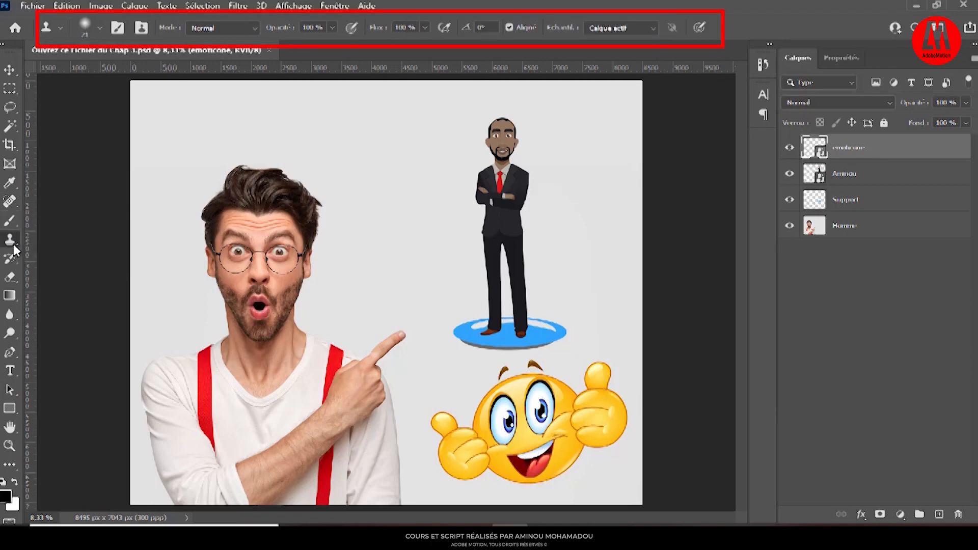
{"action": "left_click", "coordinate": [11, 258]}
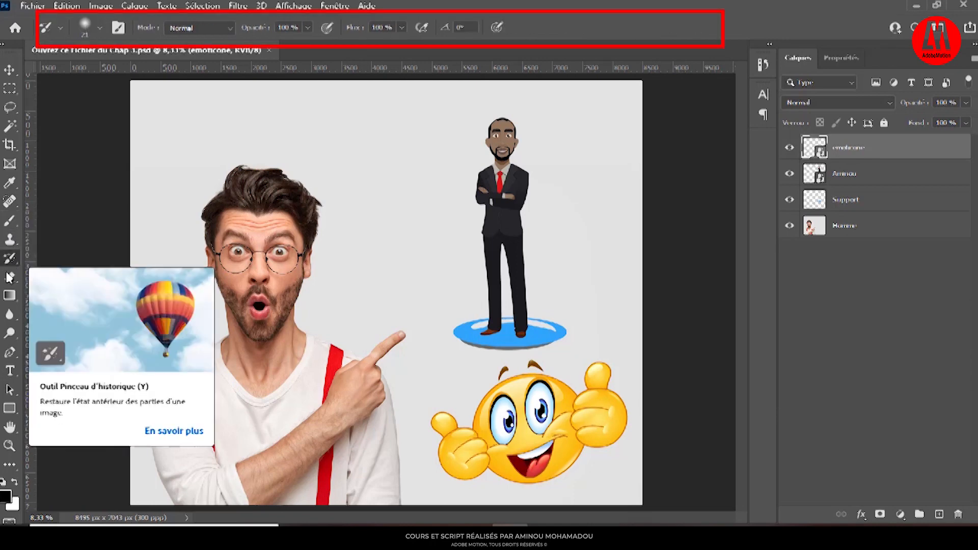
{"action": "left_click", "coordinate": [9, 277]}
{"action": "left_click", "coordinate": [9, 297]}
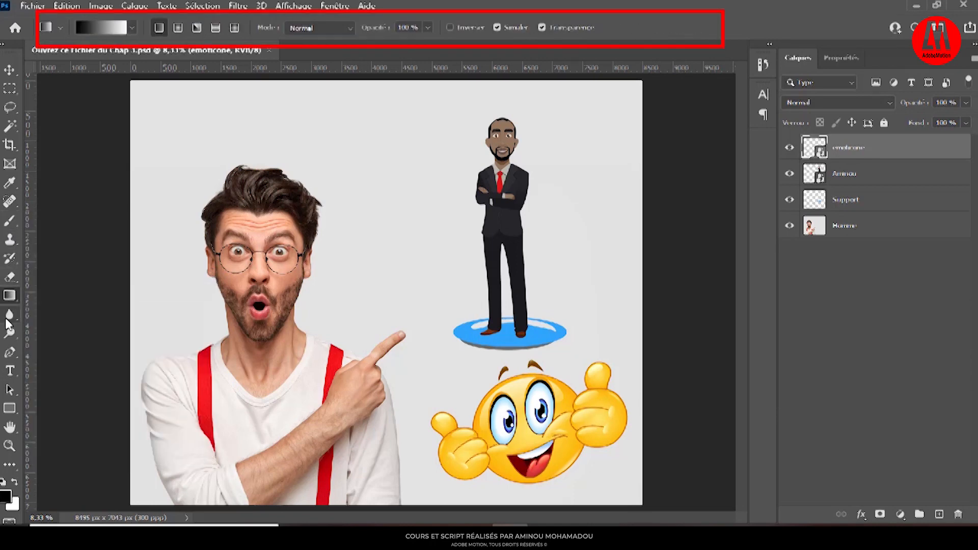
{"action": "left_click", "coordinate": [8, 315]}
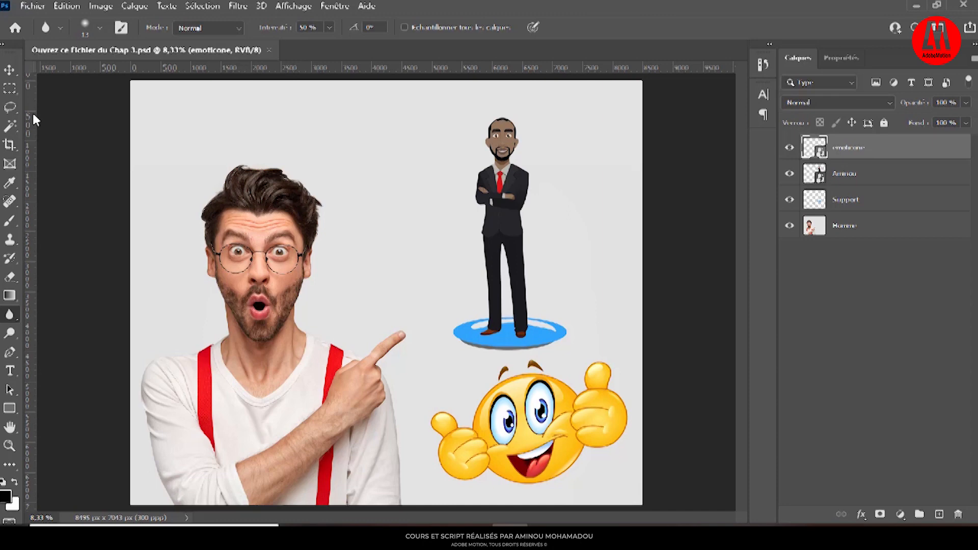
- Examine the tool variants grouped under the Rectangular Marquee tool and the Rectangle shape tool
{"action": "left_click", "coordinate": [11, 90]}
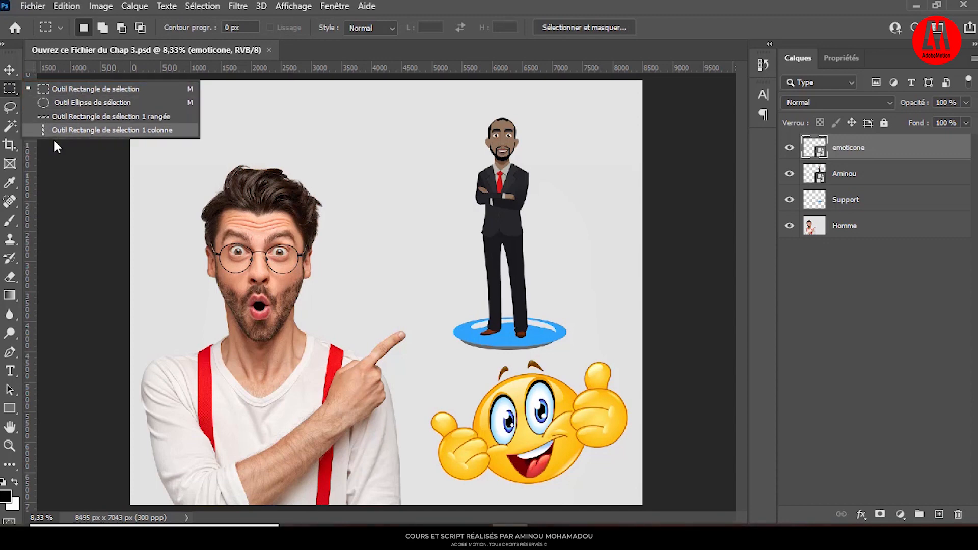
{"action": "left_click", "coordinate": [11, 411]}
{"action": "right_click", "coordinate": [10, 412]}
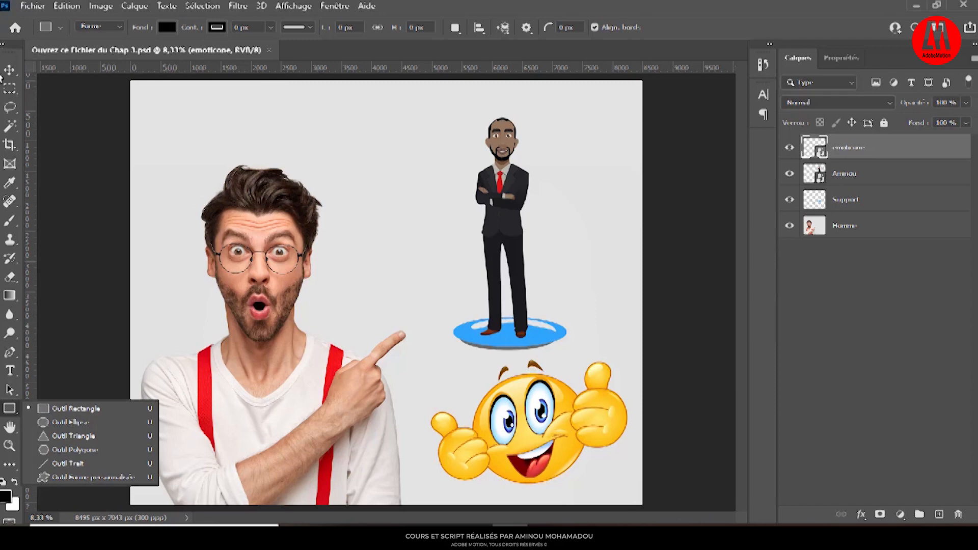
- Move the emoticon leftward so it overlaps the man's arm, and try shifting the Homme layer slightly
{"action": "left_click", "coordinate": [9, 70]}
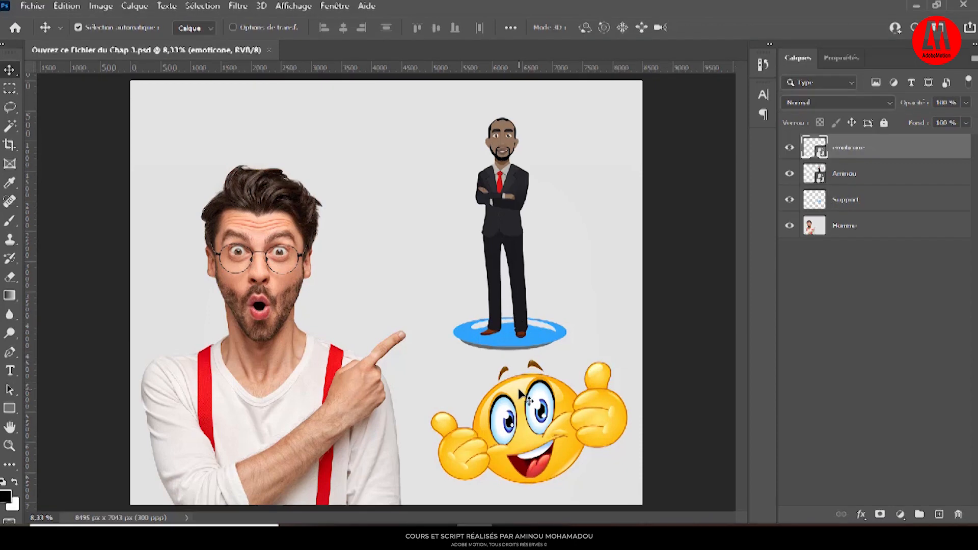
{"action": "left_click_drag", "start_coordinate": [515, 403], "coordinate": [450, 422]}
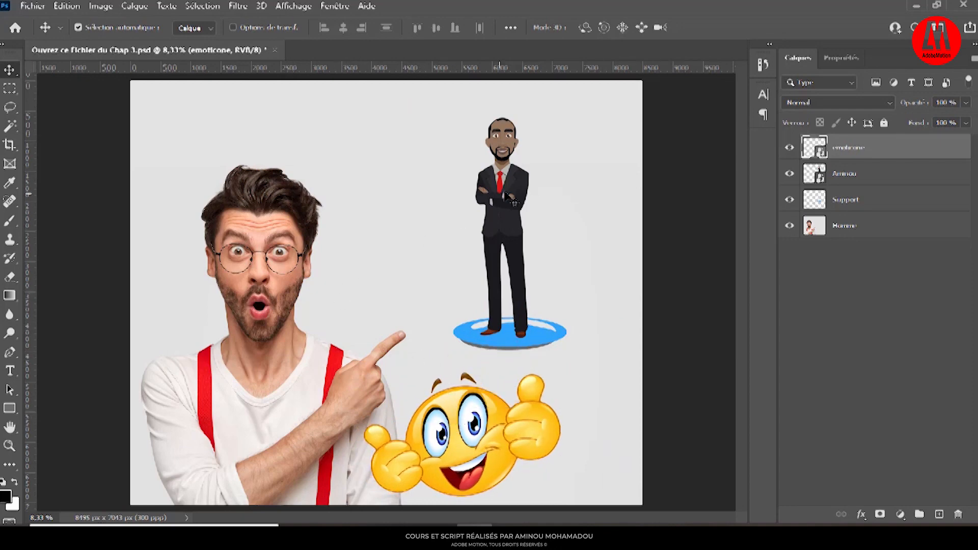
{"action": "mouse_move", "coordinate": [267, 237]}
{"action": "left_mouse_down"}
{"action": "mouse_move", "coordinate": [265, 151]}
{"action": "mouse_move", "coordinate": [250, 216]}
{"action": "mouse_move", "coordinate": [271, 242]}
{"action": "mouse_move", "coordinate": [258, 231]}
{"action": "left_mouse_up"}
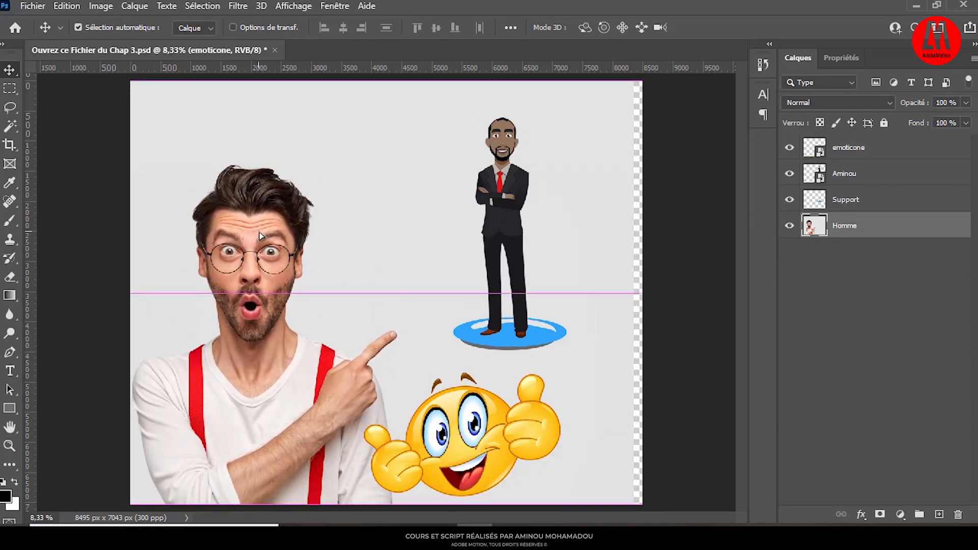
- Select the support, suited character and emoticon layers together, shift them slightly upward as one group, and deselect them
{"action": "mouse_move", "coordinate": [514, 347]}
{"action": "left_mouse_down"}
{"action": "mouse_move", "coordinate": [534, 347]}
{"action": "mouse_move", "coordinate": [502, 357]}
{"action": "mouse_move", "coordinate": [513, 351]}
{"action": "left_mouse_up"}
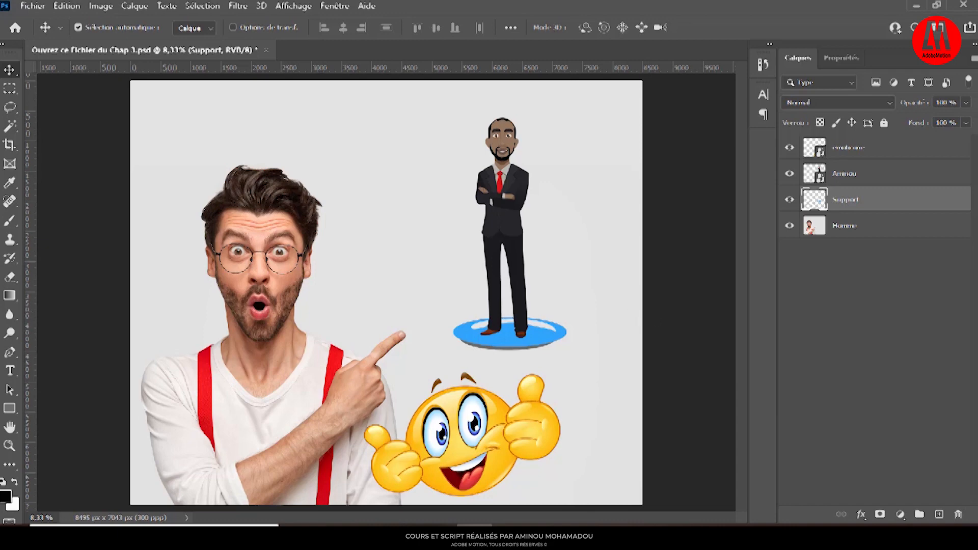
{"action": "left_click", "coordinate": [874, 177], "text": "shift"}
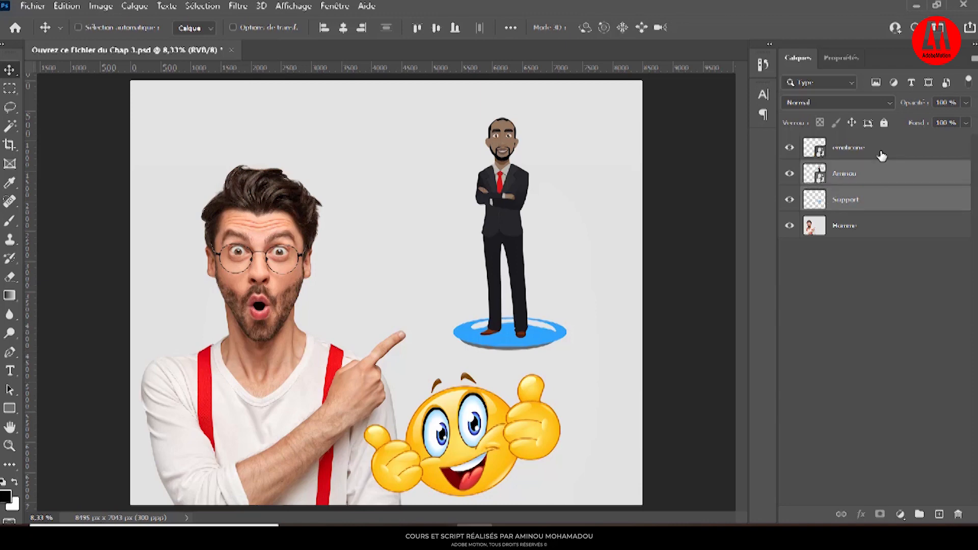
{"action": "left_click", "coordinate": [882, 156], "text": "shift"}
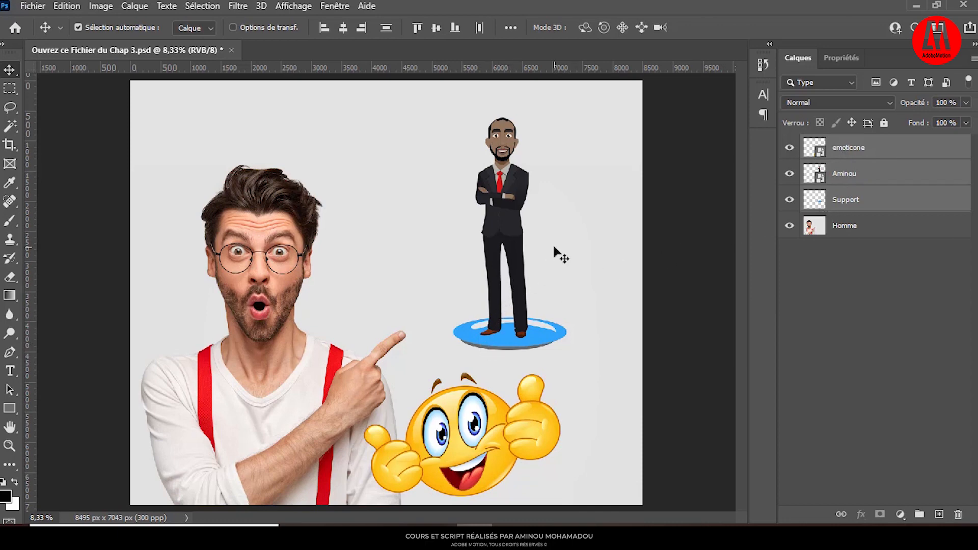
{"action": "mouse_move", "coordinate": [530, 258]}
{"action": "left_mouse_down"}
{"action": "mouse_move", "coordinate": [448, 260]}
{"action": "mouse_move", "coordinate": [571, 244]}
{"action": "mouse_move", "coordinate": [513, 233]}
{"action": "mouse_move", "coordinate": [515, 244]}
{"action": "mouse_move", "coordinate": [533, 244]}
{"action": "left_mouse_up"}
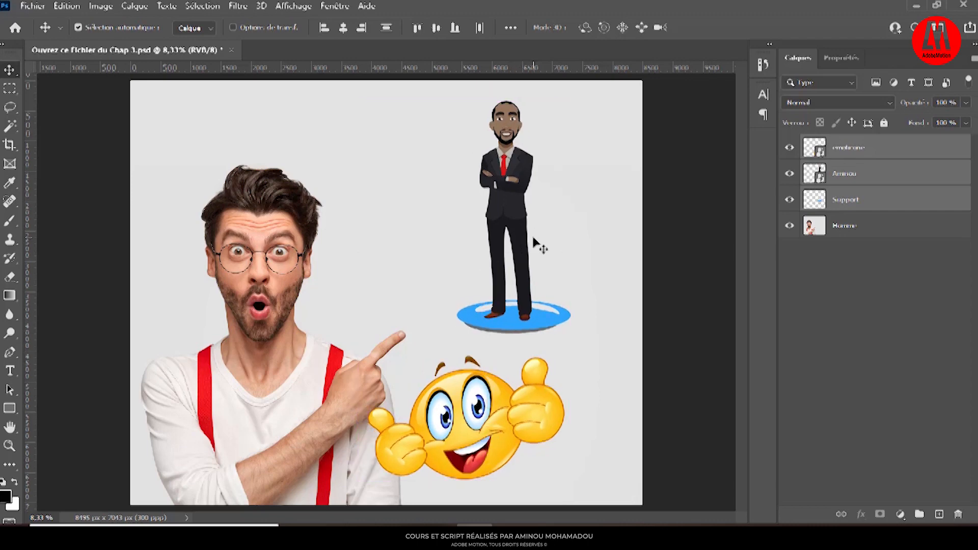
{"action": "left_click", "coordinate": [939, 302]}
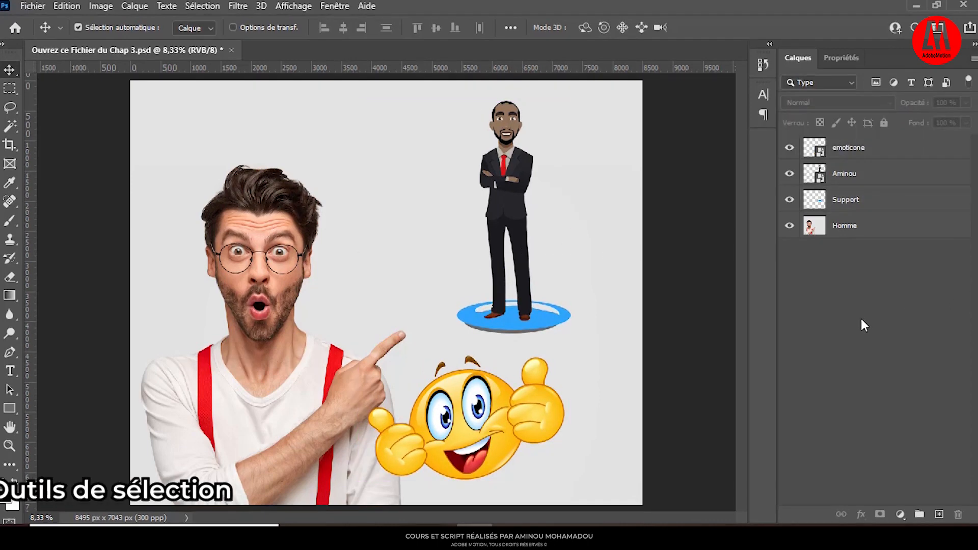
- Copy a rectangular selection of the man's head from the Homme layer and paste it as a new layer
{"action": "left_click", "coordinate": [5, 89]}
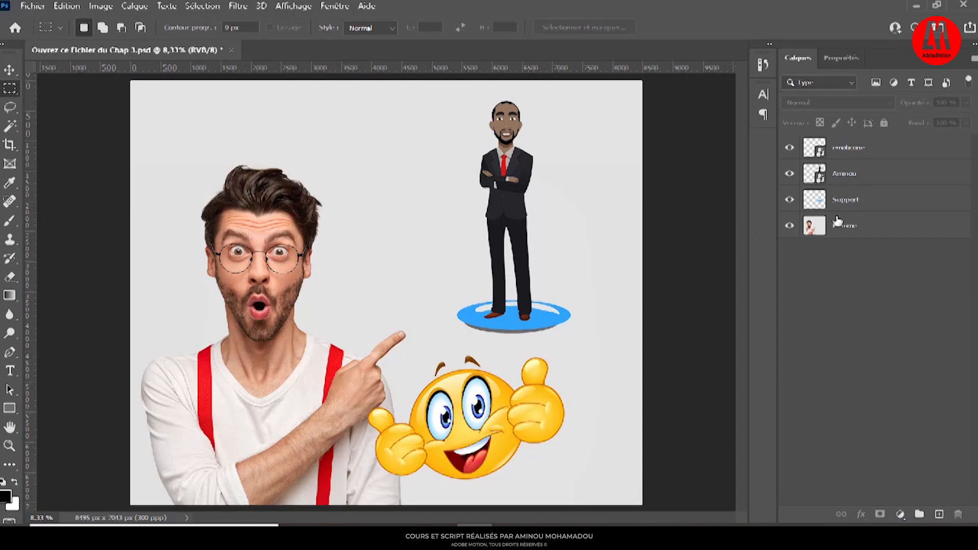
{"action": "left_click", "coordinate": [868, 232]}
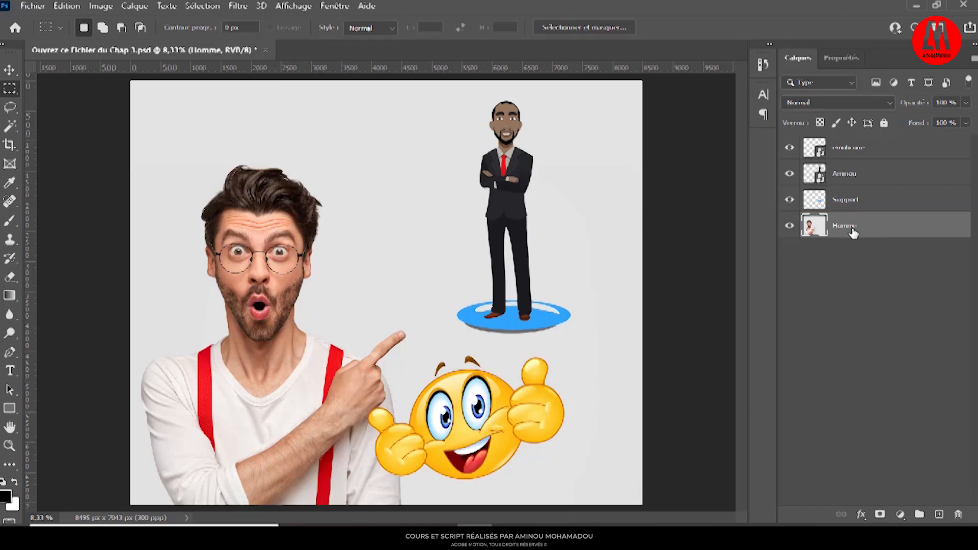
{"action": "left_click_drag", "start_coordinate": [169, 150], "coordinate": [360, 358]}
{"action": "left_click", "coordinate": [66, 5]}
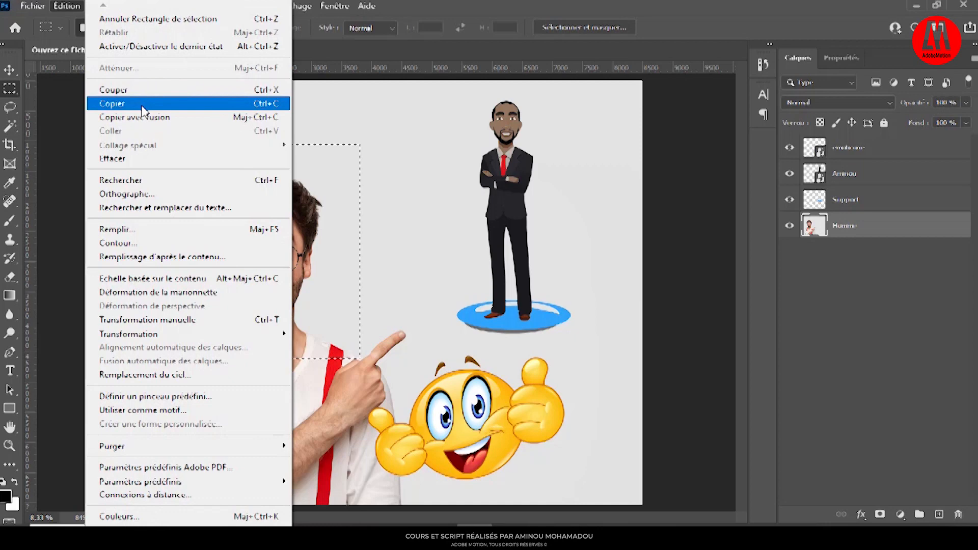
{"action": "left_click", "coordinate": [140, 103]}
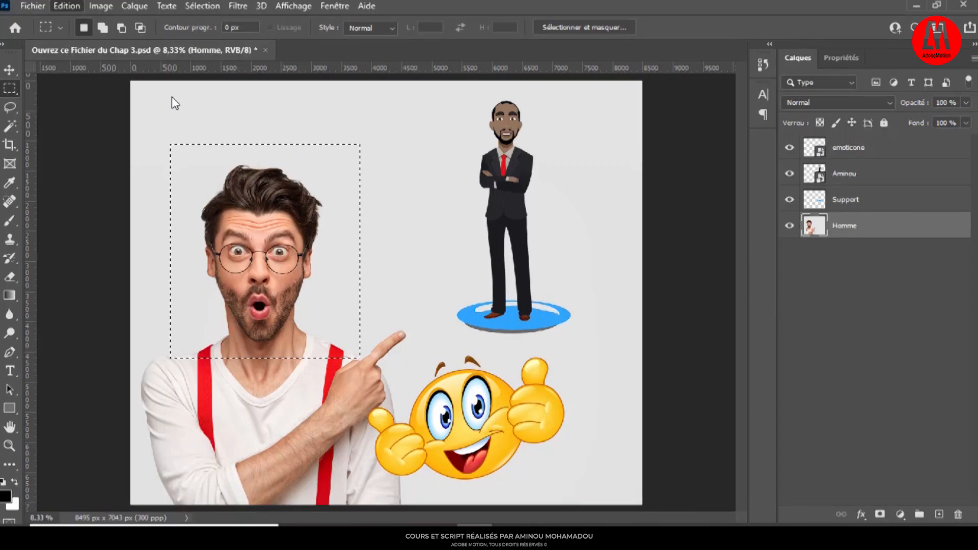
{"action": "left_click", "coordinate": [67, 5]}
{"action": "left_click", "coordinate": [127, 131]}
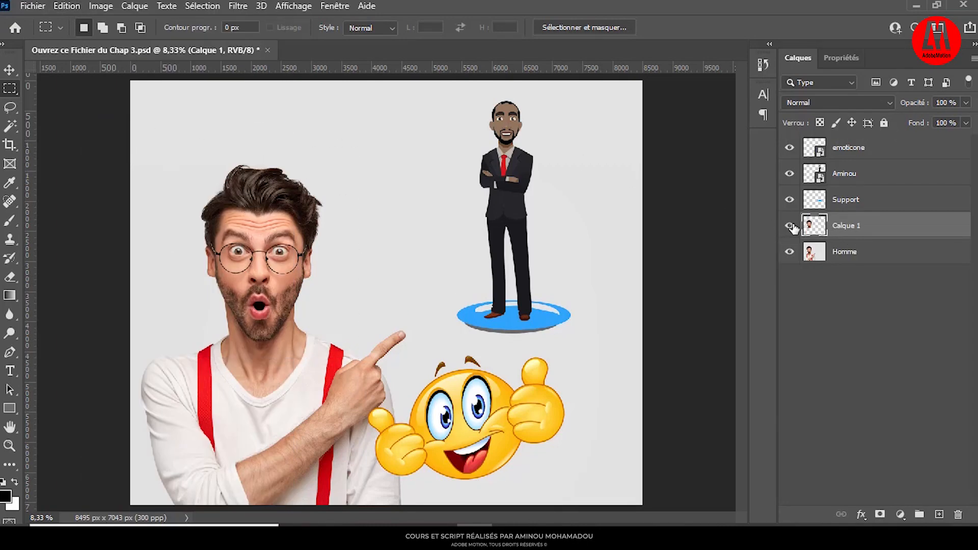
- Move the pasted head copy over the man's torso, and remove the copy to restore the original image
{"action": "key", "text": "v"}
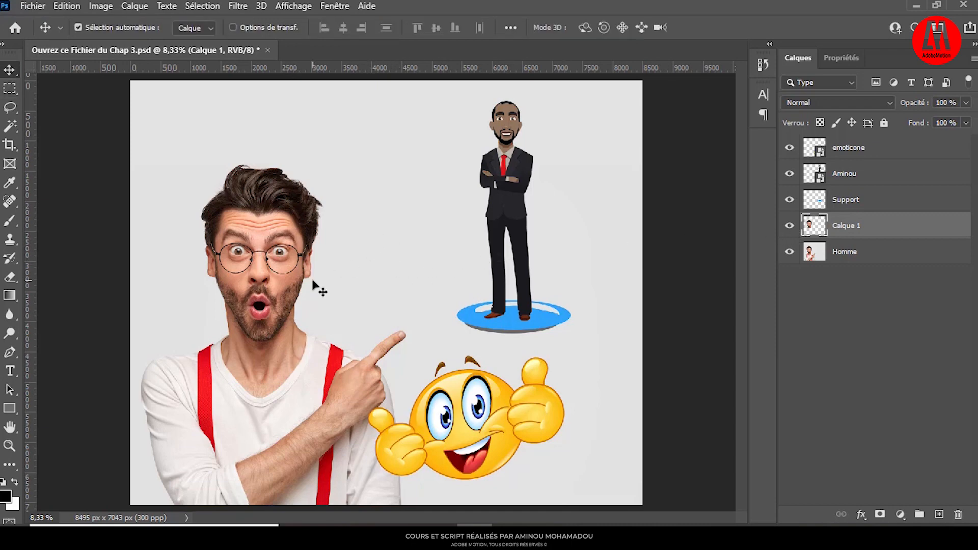
{"action": "left_click_drag", "start_coordinate": [267, 248], "coordinate": [419, 326]}
{"action": "left_click_drag", "start_coordinate": [413, 330], "coordinate": [255, 422]}
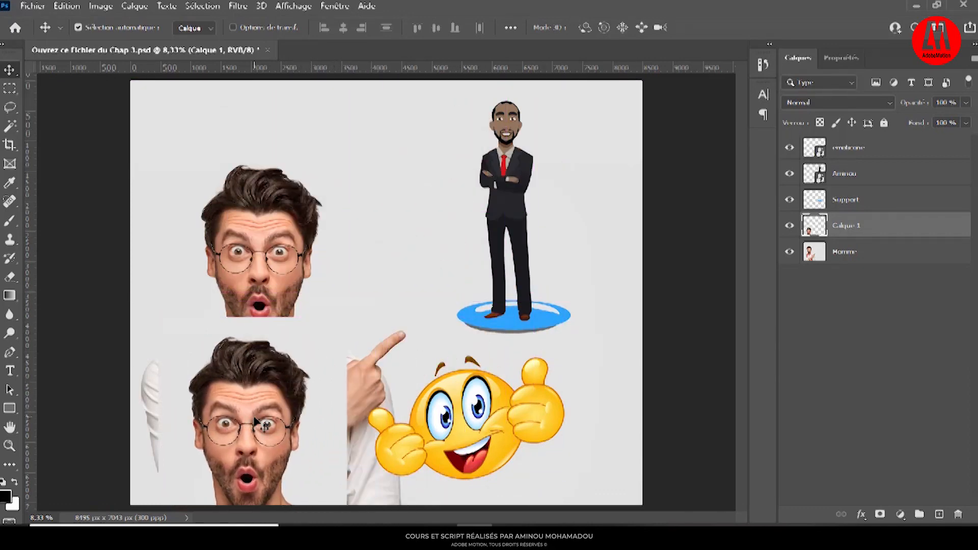
{"action": "key", "text": "ctrl+e"}
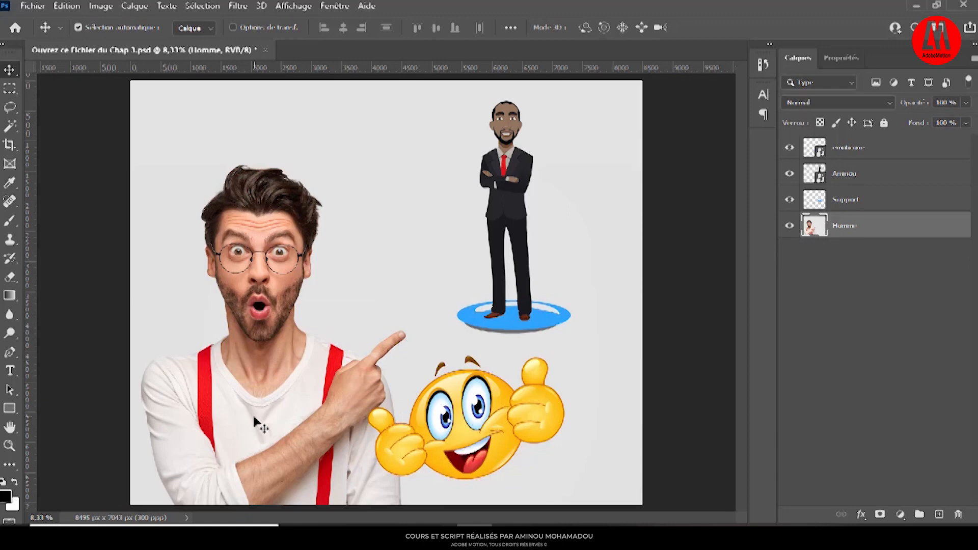
- Draw a square marquee selection around the man's head, shoulders and pointing finger on the Homme layer
{"action": "left_click", "coordinate": [10, 90]}
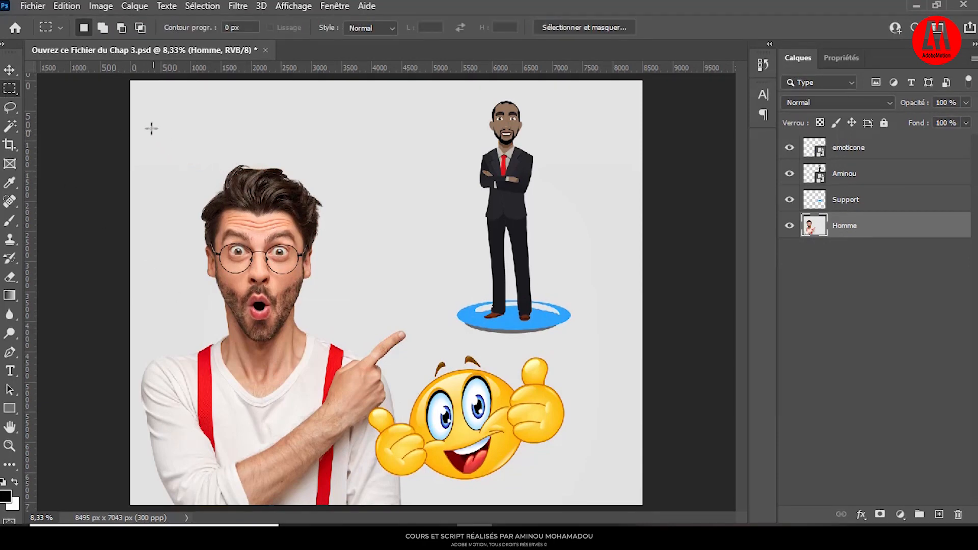
{"action": "left_click_drag", "start_coordinate": [145, 123], "coordinate": [477, 391]}
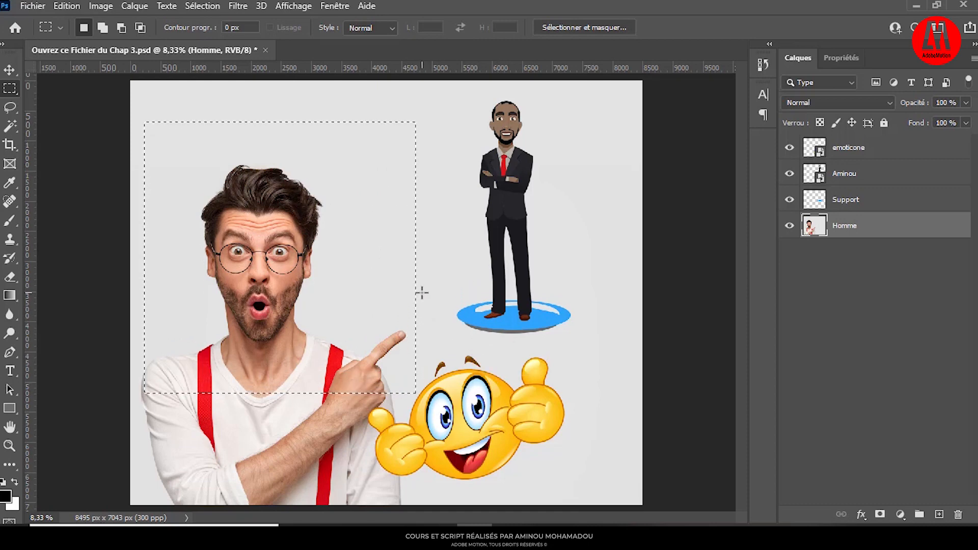
- Clear the square selection, try an oval Elliptical Marquee selection around the man's head, and undo it
{"action": "right_click", "coordinate": [10, 88]}
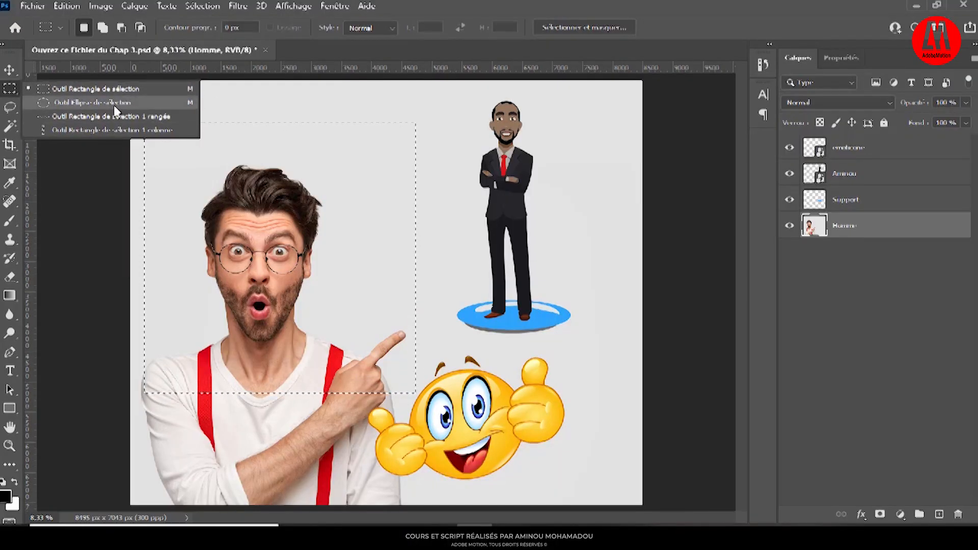
{"action": "left_click", "coordinate": [63, 102]}
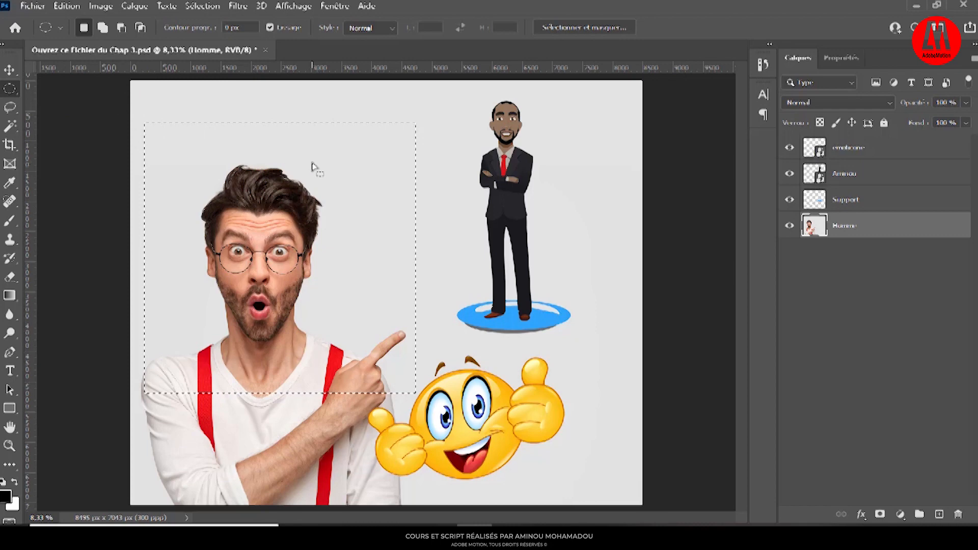
{"action": "left_click", "coordinate": [328, 174]}
{"action": "left_click_drag", "start_coordinate": [182, 137], "coordinate": [344, 372]}
{"action": "left_click", "coordinate": [343, 372]}
{"action": "key", "text": "ctrl+z"}
- Draw a perfectly circular selection around the man's head with the Elliptical Marquee tool, and clear it
{"action": "key", "text": "shift"}
{"action": "left_click_drag", "start_coordinate": [164, 121], "coordinate": [408, 459]}
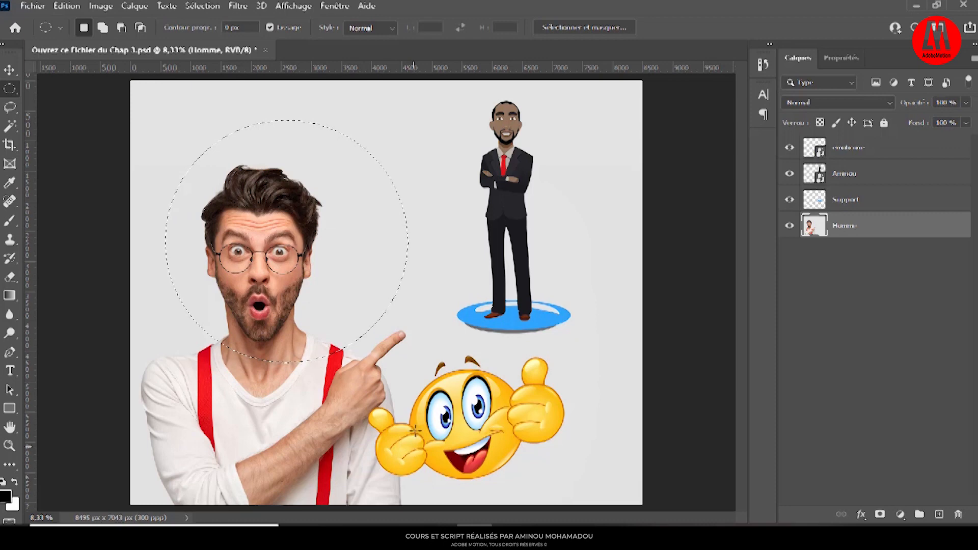
{"action": "left_click", "coordinate": [318, 123]}
- Try a closed freehand Lasso selection starting beside the man's hair, and clear it
{"action": "left_click", "coordinate": [10, 108]}
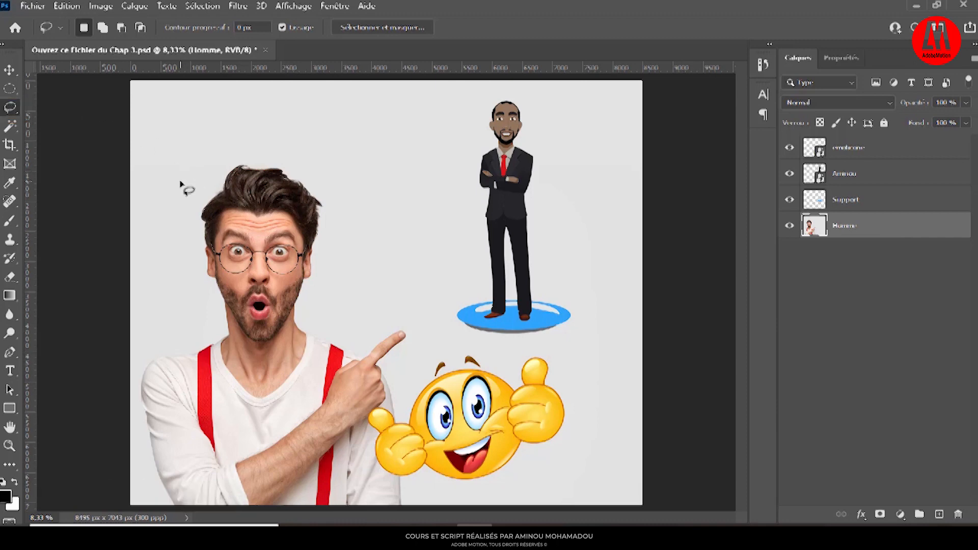
{"action": "mouse_move", "coordinate": [174, 175]}
{"action": "left_mouse_down"}
{"action": "mouse_move", "coordinate": [256, 140]}
{"action": "mouse_move", "coordinate": [326, 178]}
{"action": "mouse_move", "coordinate": [403, 256]}
{"action": "mouse_move", "coordinate": [377, 312]}
{"action": "mouse_move", "coordinate": [348, 335]}
{"action": "mouse_move", "coordinate": [272, 362]}
{"action": "mouse_move", "coordinate": [215, 368]}
{"action": "mouse_move", "coordinate": [132, 249]}
{"action": "mouse_move", "coordinate": [174, 175]}
{"action": "left_mouse_up"}
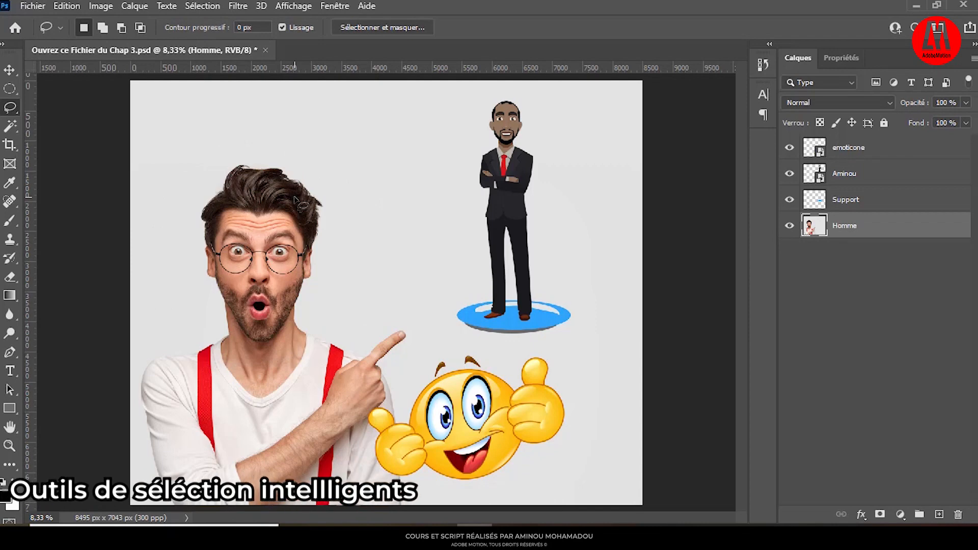
- Select the man's head on the Homme layer with the Object Selection tool in Rectangle mode
{"action": "key", "text": "w"}
{"action": "right_click", "coordinate": [11, 125]}
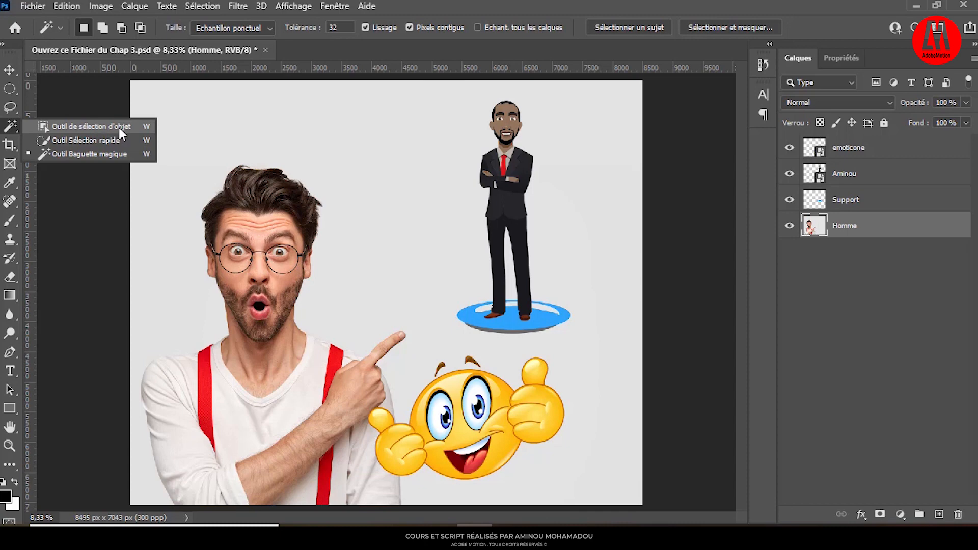
{"action": "left_click", "coordinate": [91, 126]}
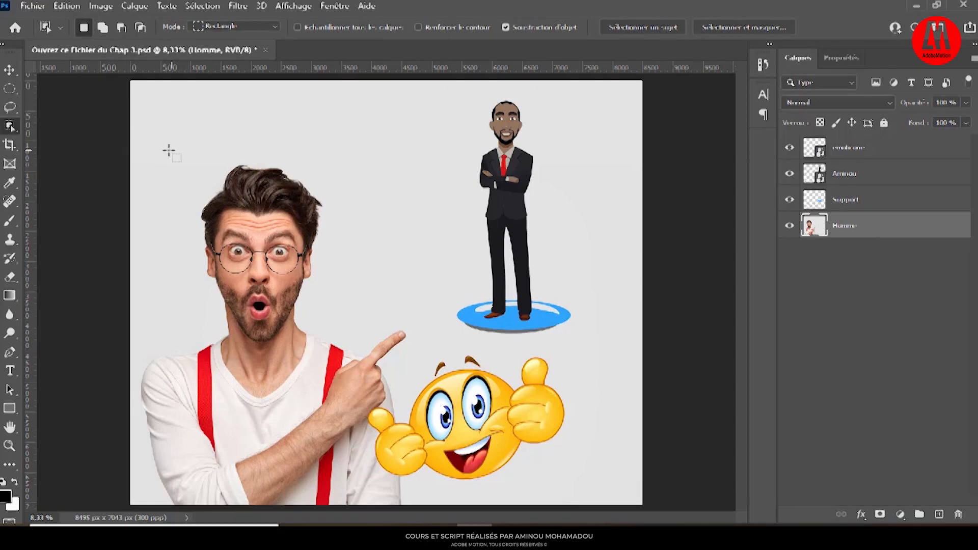
{"action": "left_click_drag", "start_coordinate": [163, 146], "coordinate": [329, 366]}
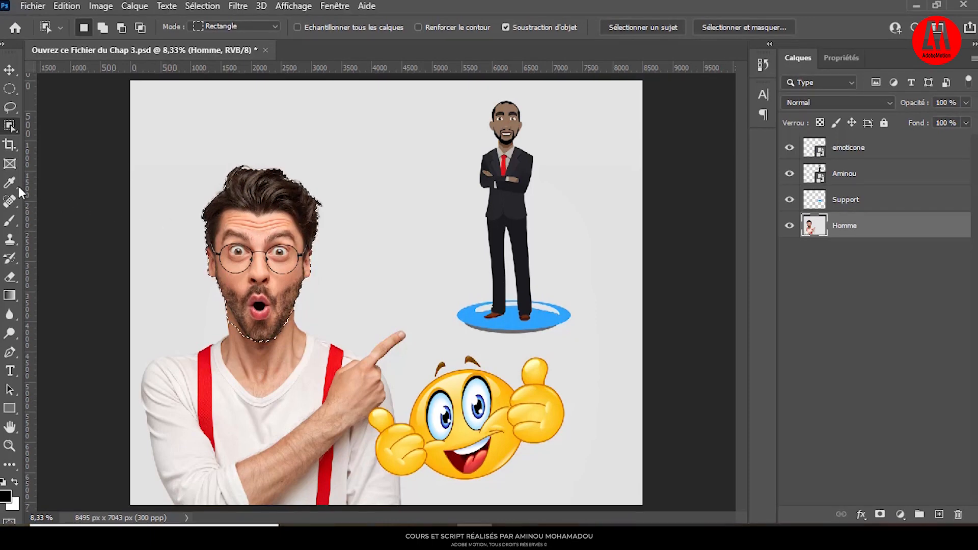
- Replace the selection with a Quick Selection of the man's head and neck, and place a copy on a new layer beside the suited figure
{"action": "right_click", "coordinate": [4, 132]}
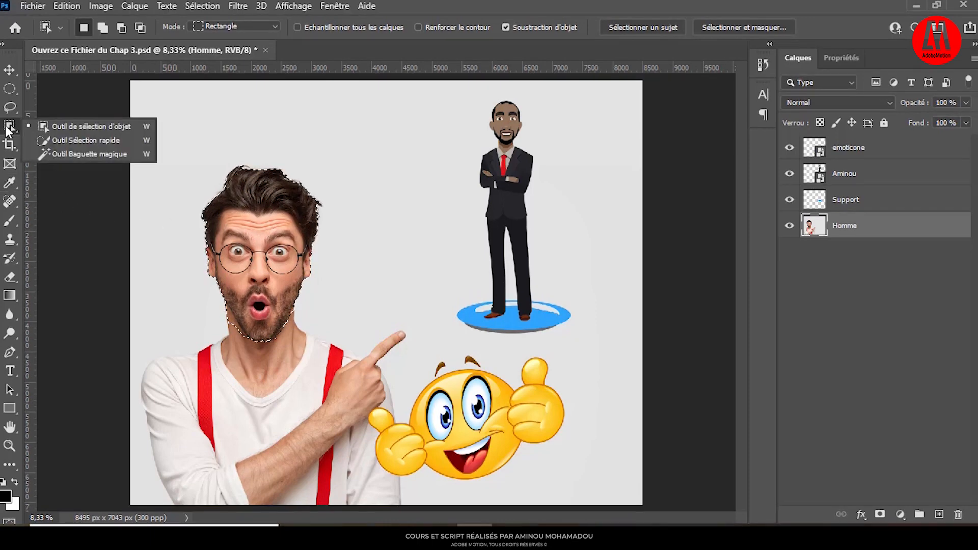
{"action": "left_click", "coordinate": [75, 139]}
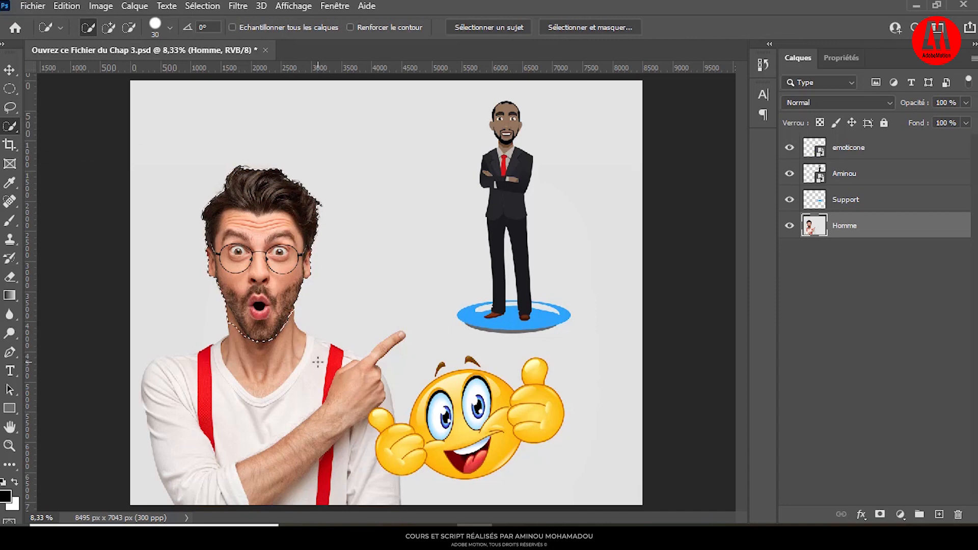
{"action": "key", "text": "ctrl+d"}
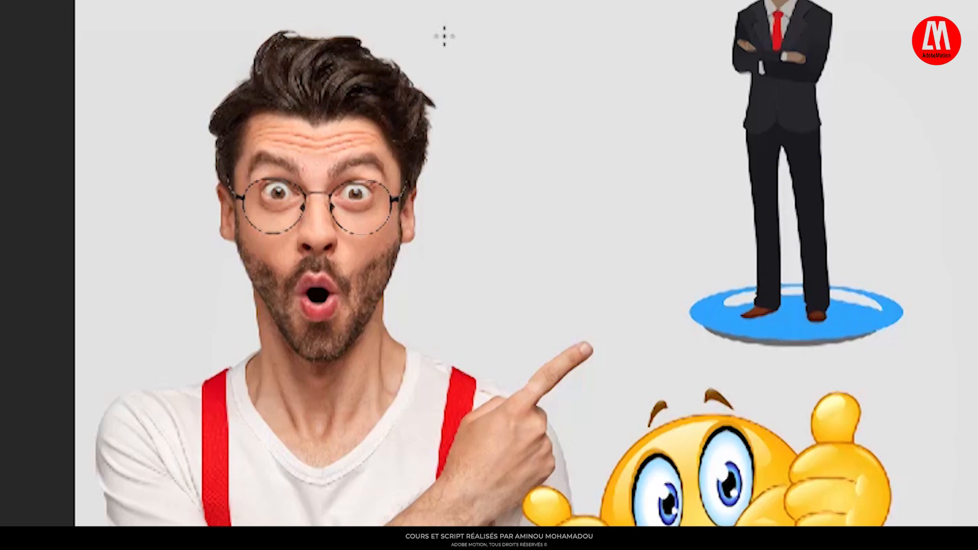
{"action": "left_click_drag", "start_coordinate": [318, 41], "coordinate": [327, 426]}
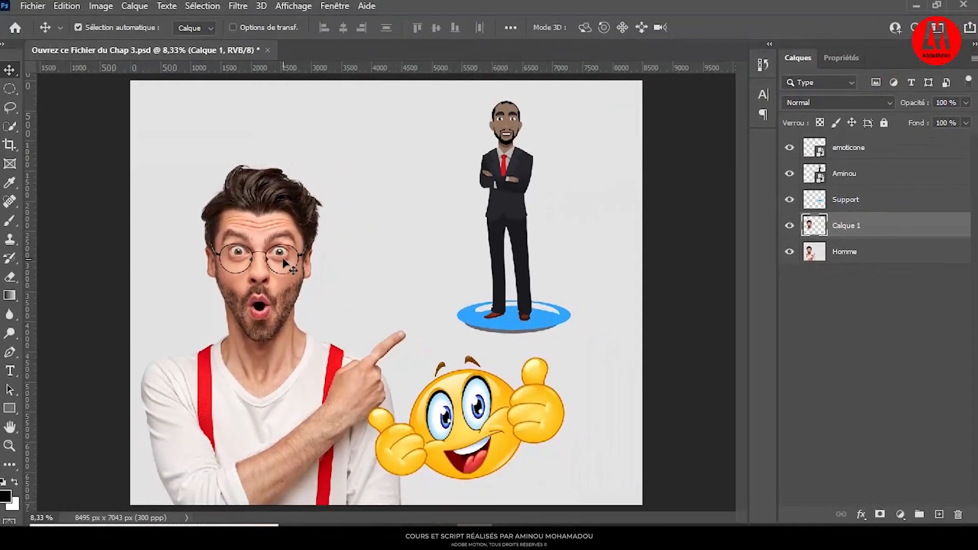
{"action": "left_click_drag", "start_coordinate": [310, 248], "coordinate": [470, 191]}
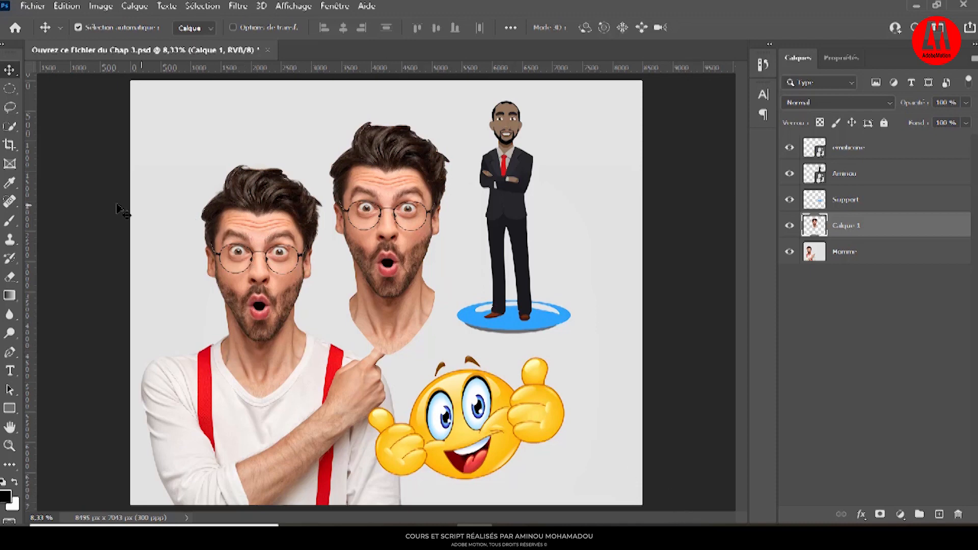
- Crop the composition on all sides to a 5406 x 5406 px square around the two heads, cutting into the emoticon
{"action": "left_click", "coordinate": [14, 153]}
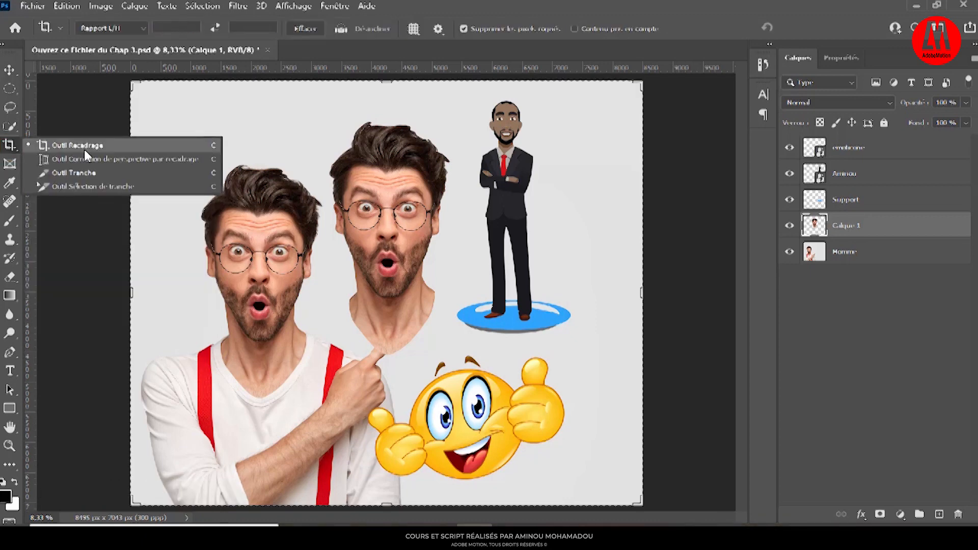
{"action": "left_click", "coordinate": [84, 147]}
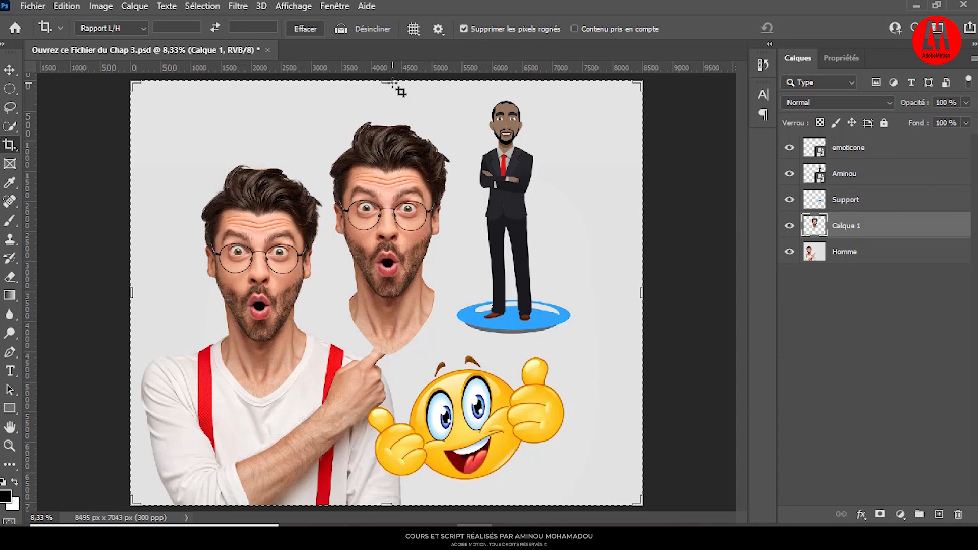
{"action": "mouse_move", "coordinate": [391, 83]}
{"action": "left_mouse_down"}
{"action": "mouse_move", "coordinate": [402, 119]}
{"action": "mouse_move", "coordinate": [400, 91]}
{"action": "left_mouse_up"}
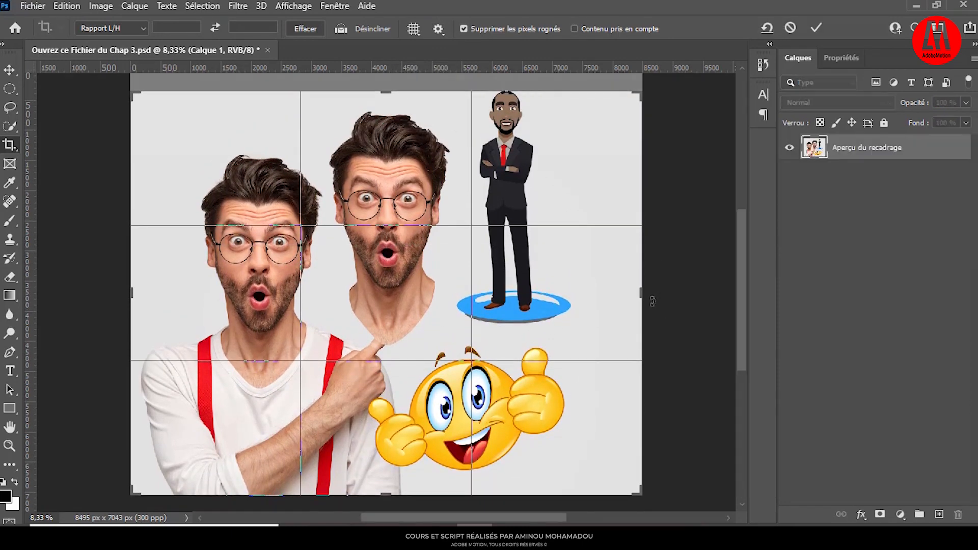
{"action": "left_click_drag", "start_coordinate": [644, 303], "coordinate": [601, 293]}
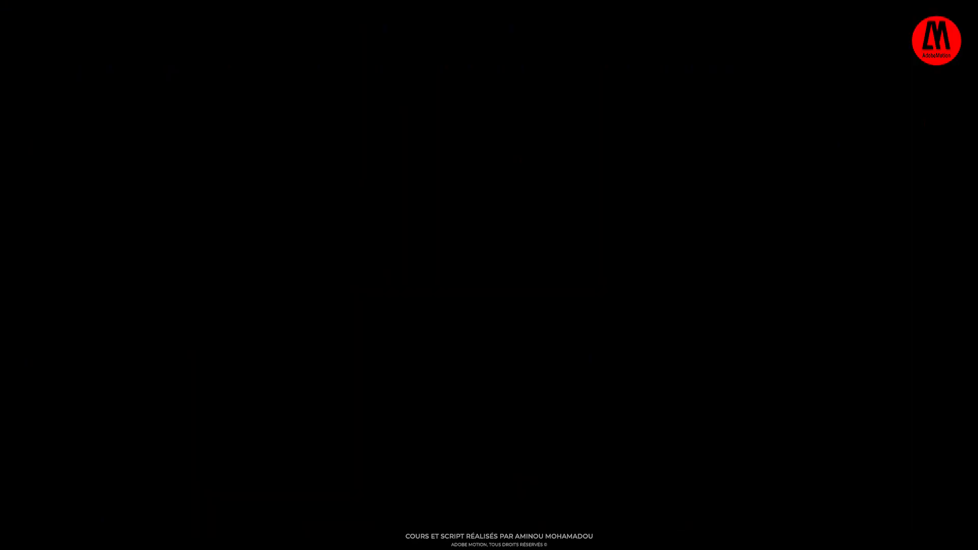
{"action": "left_click_drag", "start_coordinate": [255, 94], "coordinate": [651, 419]}
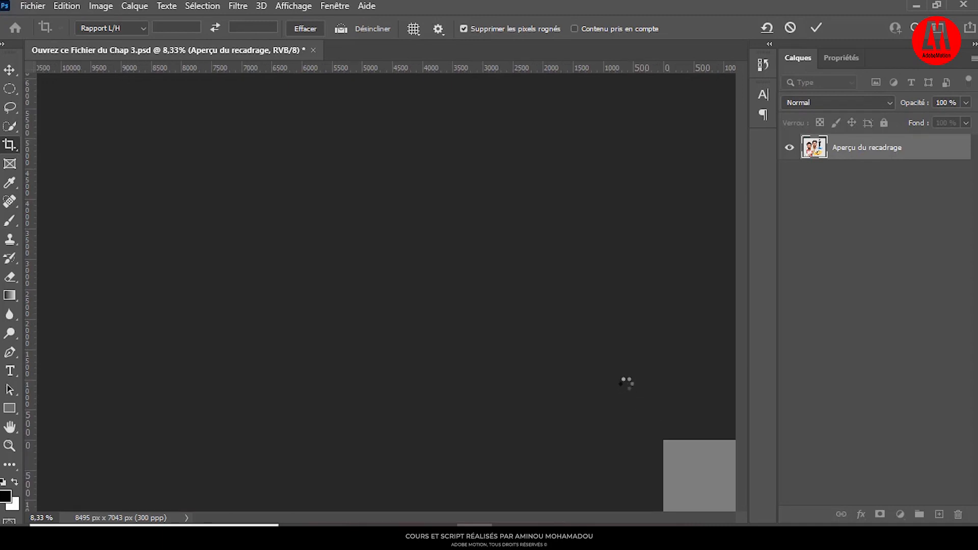
- Sample the blue disc under the suited figure with the Eyedropper as foreground colour, and examine its hexadecimal code
{"action": "key", "text": "i"}
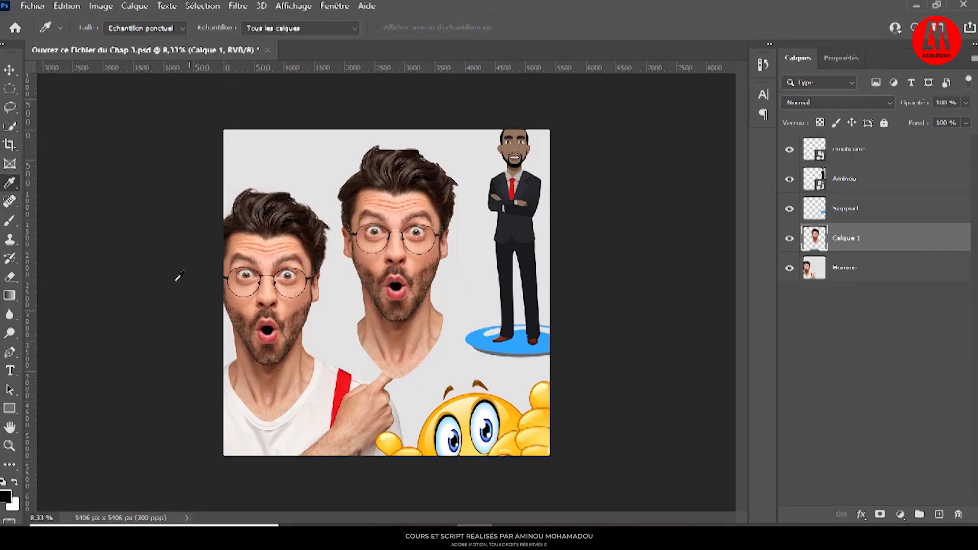
{"action": "left_click", "coordinate": [10, 184]}
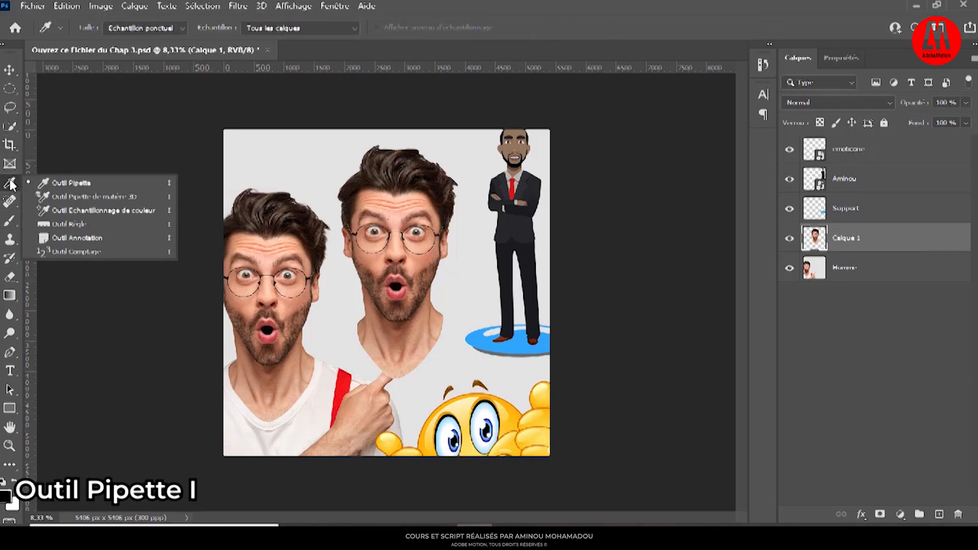
{"action": "left_click", "coordinate": [70, 188]}
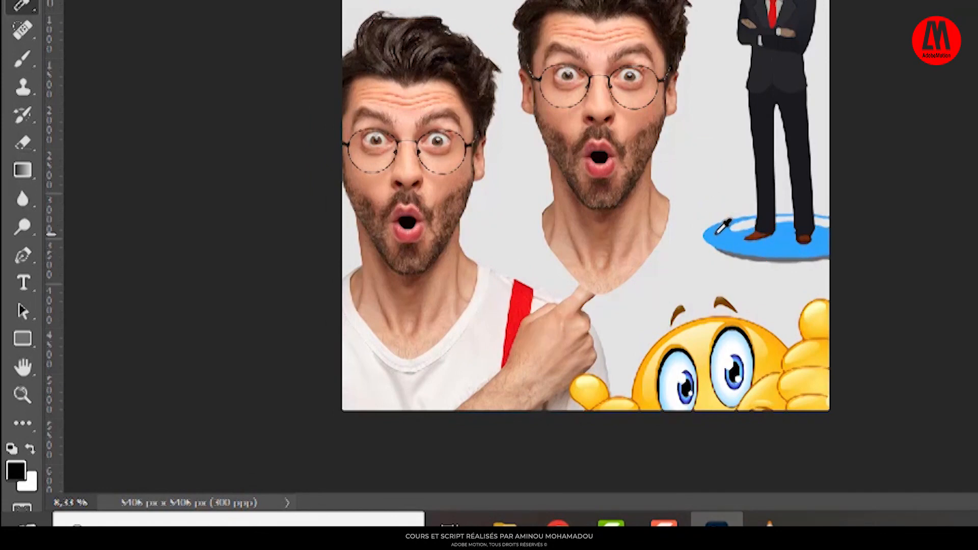
{"action": "left_click", "coordinate": [717, 232]}
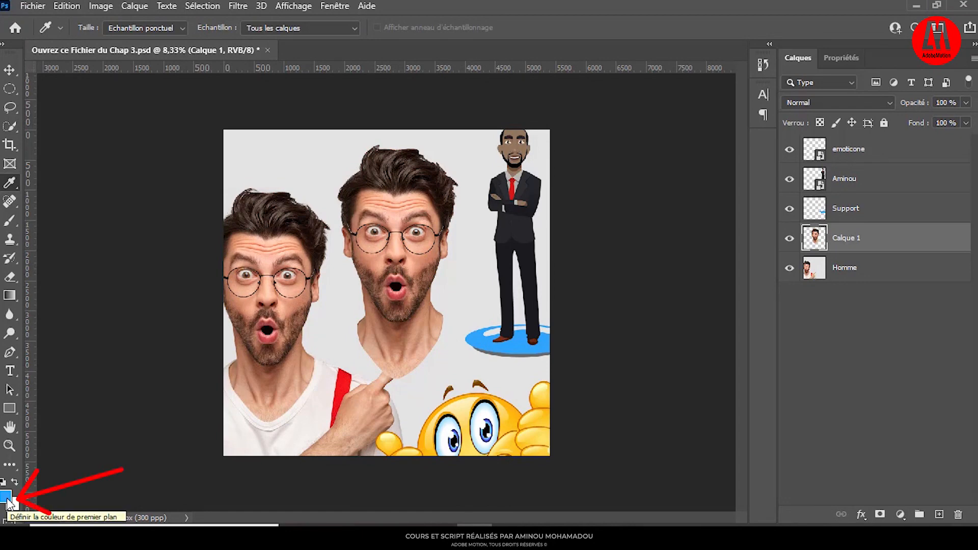
{"action": "left_click", "coordinate": [8, 504]}
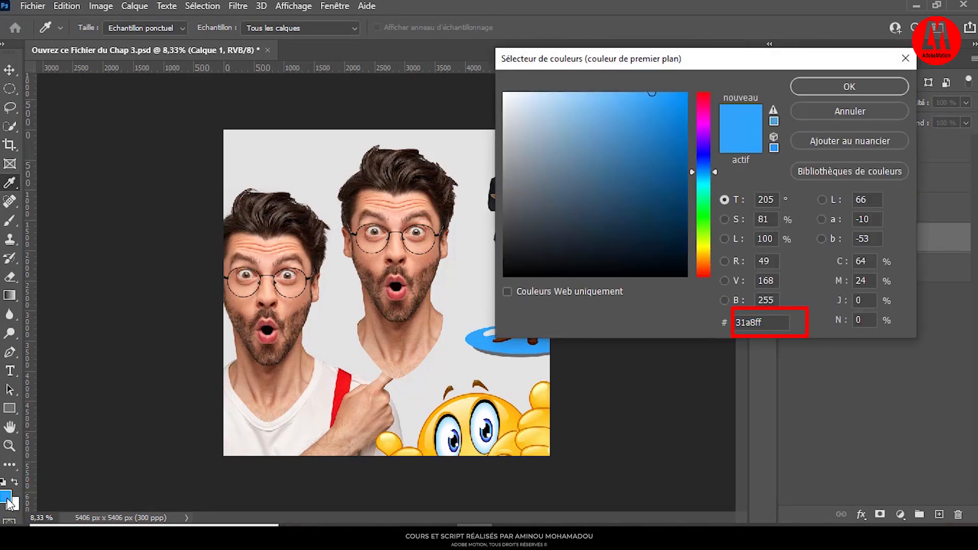
{"action": "left_click", "coordinate": [743, 329]}
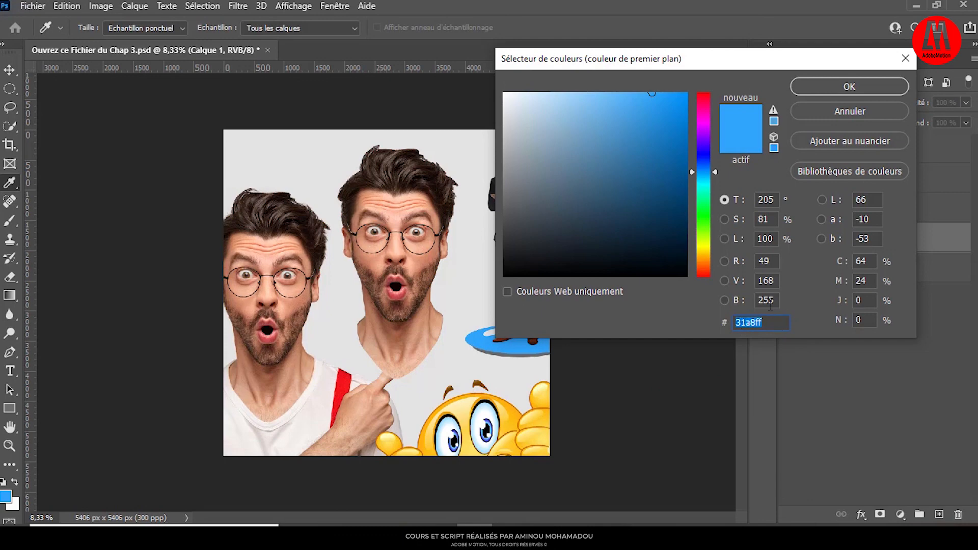
{"action": "left_click", "coordinate": [815, 111]}
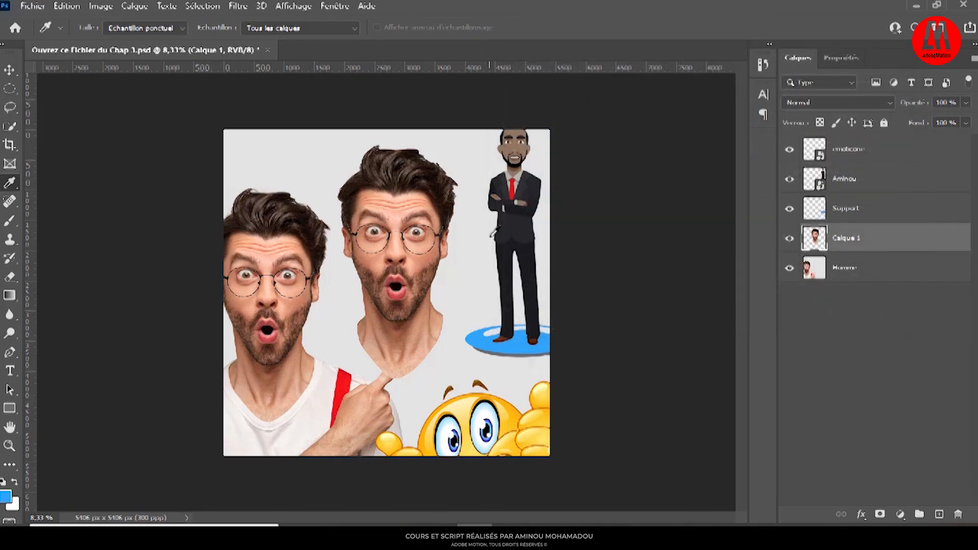
- Sample the skin tone, the disc's blue, the emoticon's yellow and finally the suspender's red as foreground colour, and check the red's colour code
{"action": "left_click", "coordinate": [419, 194]}
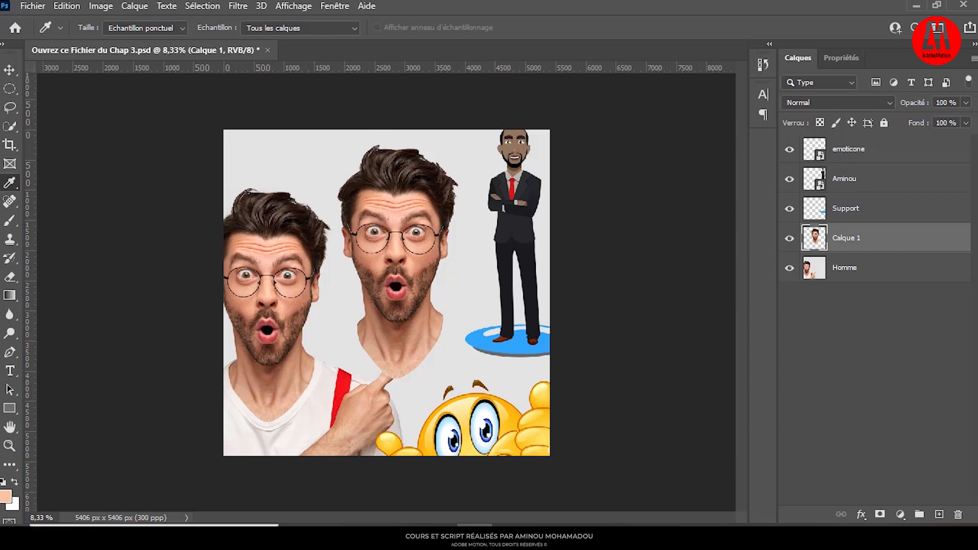
{"action": "left_click", "coordinate": [515, 347]}
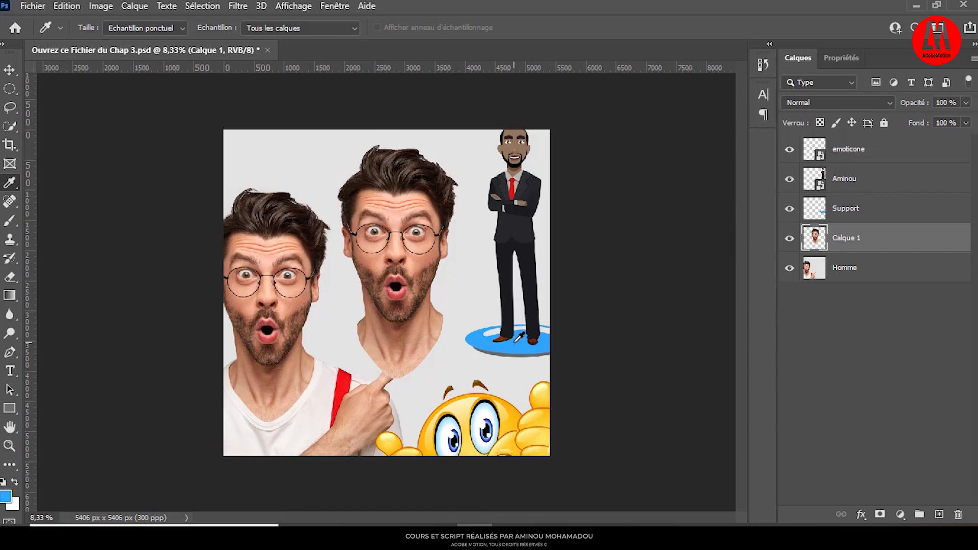
{"action": "left_click", "coordinate": [514, 411]}
{"action": "left_click", "coordinate": [341, 382]}
{"action": "left_click", "coordinate": [7, 499]}
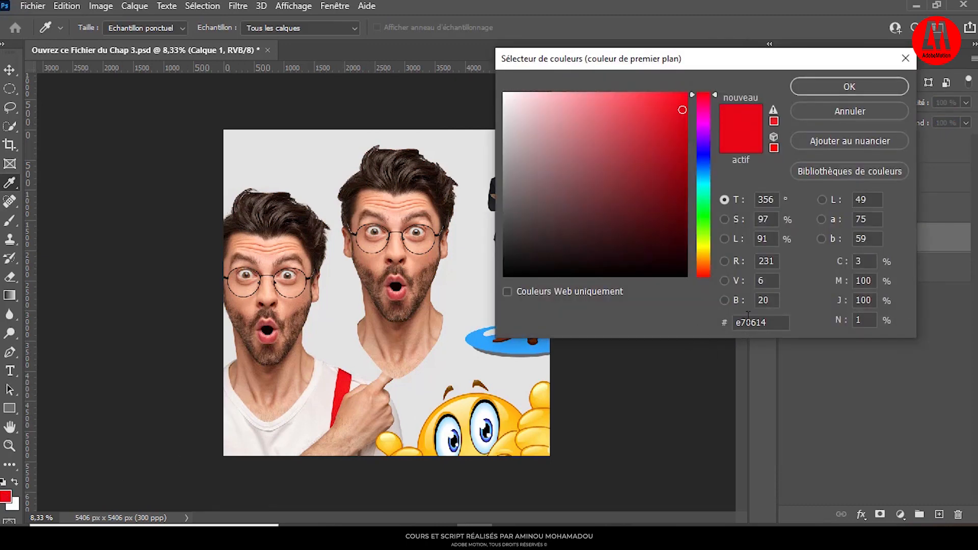
{"action": "left_click", "coordinate": [849, 111]}
- Activate the Brush tool and add a new empty layer directly above Calque 1
{"action": "key", "text": "p"}
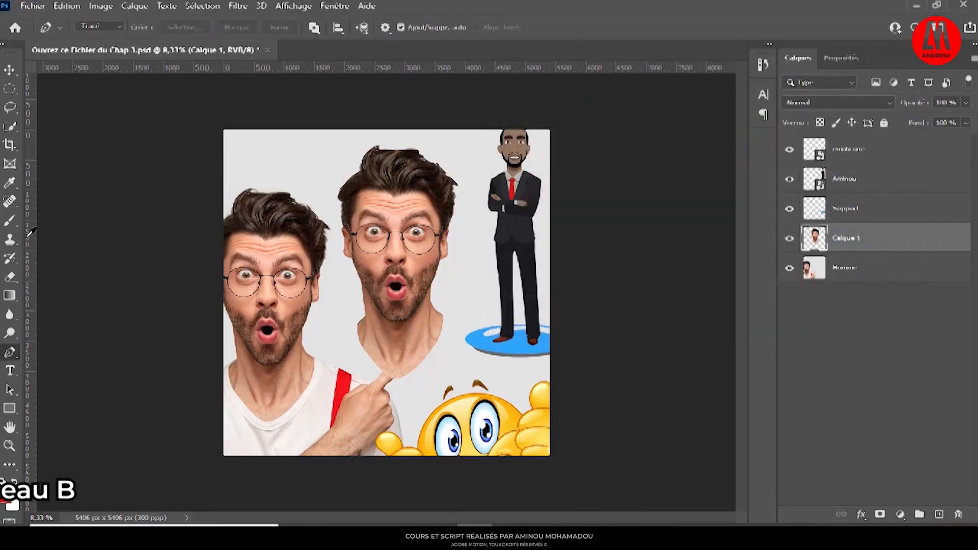
{"action": "key", "text": "b"}
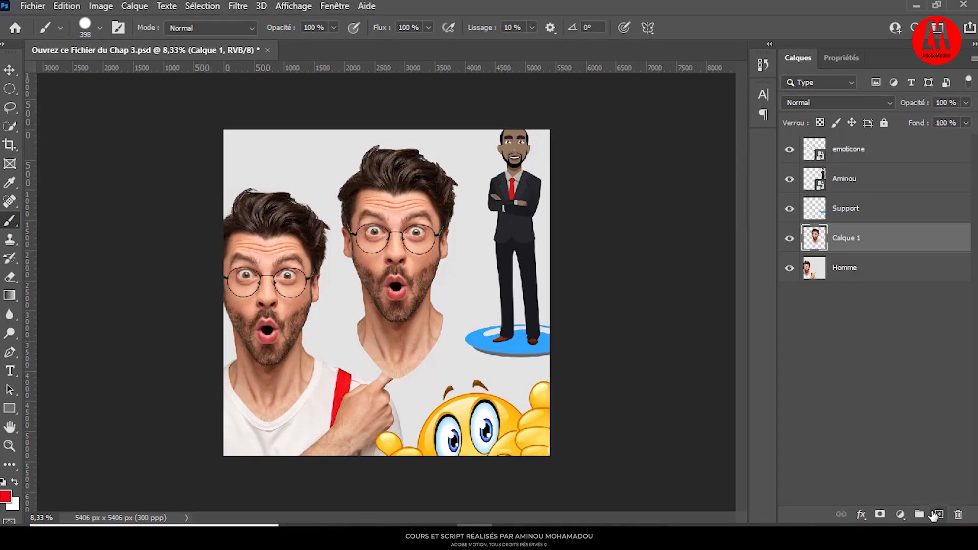
{"action": "left_click", "coordinate": [937, 515]}
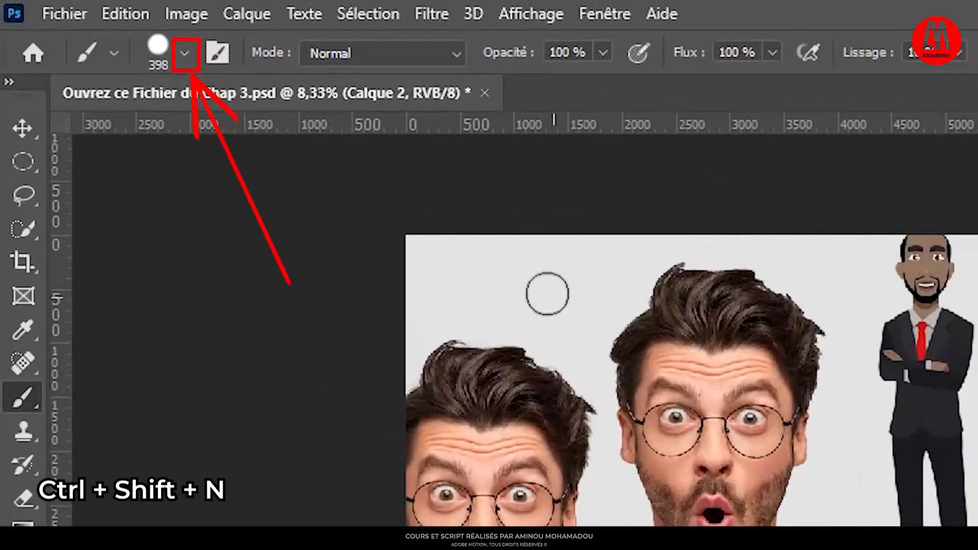
- Try several brush sizes in the brush settings, including 1739, 2391, 4674, 178 and 512 px
{"action": "left_click", "coordinate": [184, 52]}
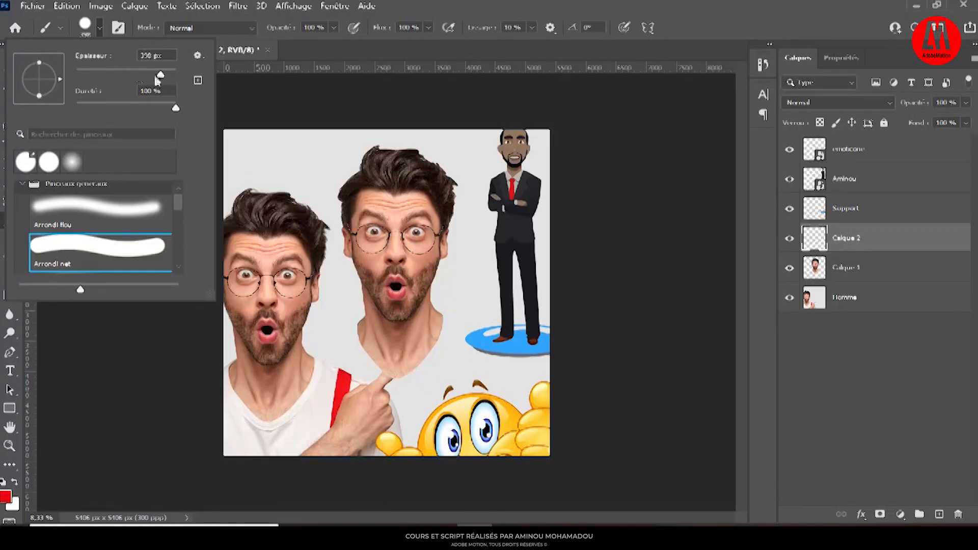
{"action": "left_click_drag", "start_coordinate": [149, 74], "coordinate": [168, 74]}
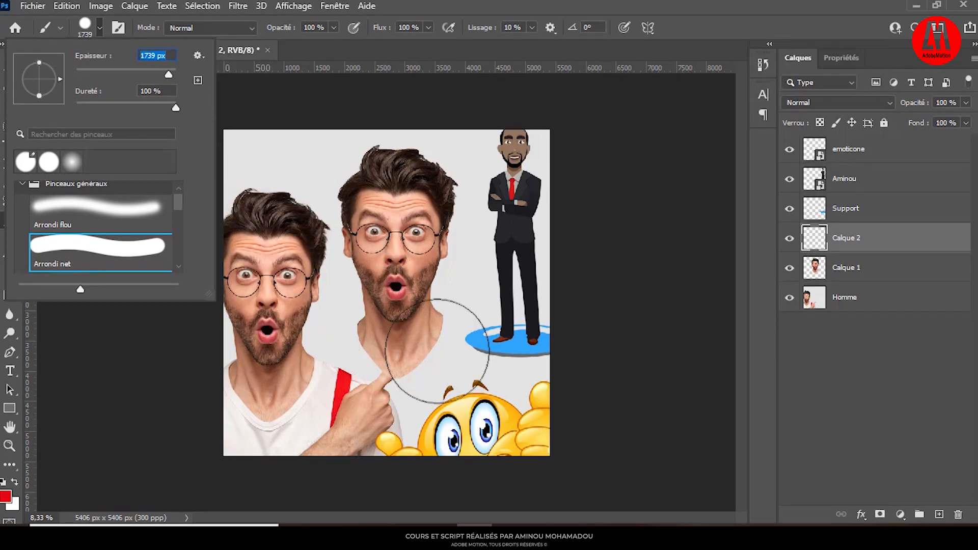
{"action": "left_click_drag", "start_coordinate": [166, 70], "coordinate": [163, 67]}
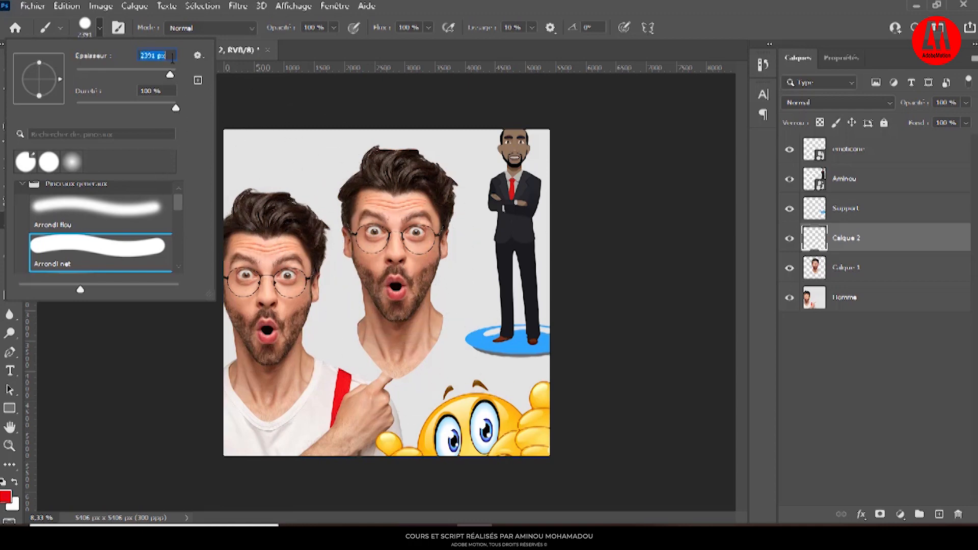
{"action": "left_click_drag", "start_coordinate": [168, 70], "coordinate": [178, 72]}
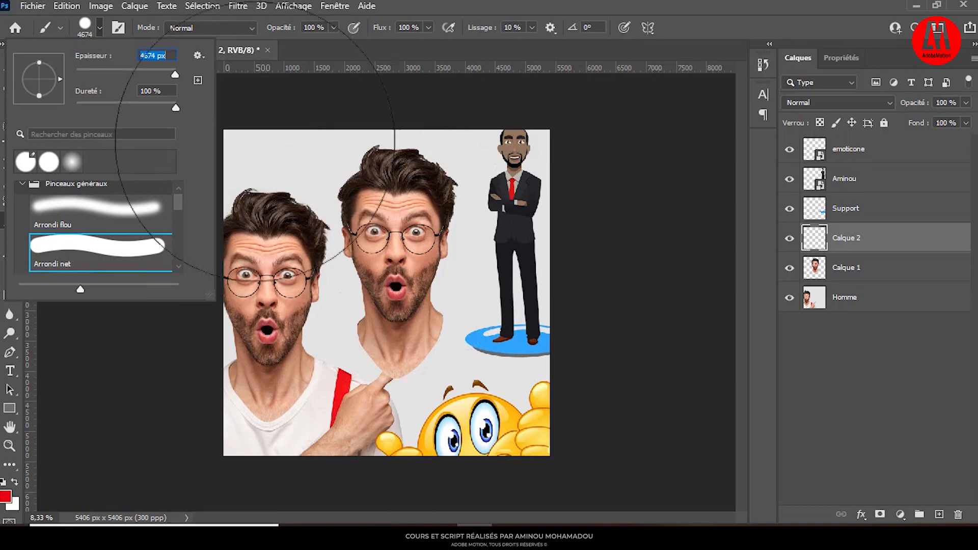
{"action": "left_click_drag", "start_coordinate": [174, 76], "coordinate": [137, 66]}
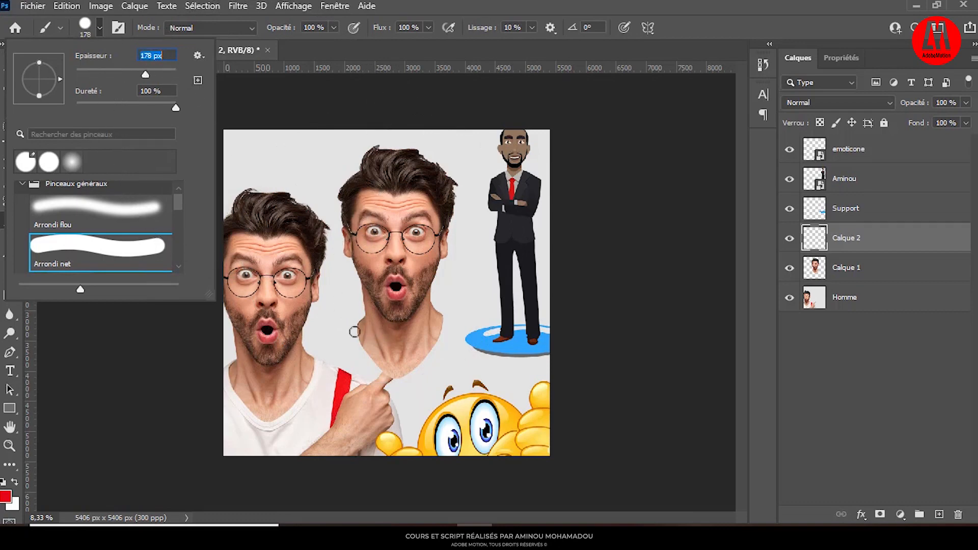
{"action": "left_click_drag", "start_coordinate": [148, 75], "coordinate": [155, 74]}
{"action": "left_click_drag", "start_coordinate": [163, 75], "coordinate": [167, 72]}
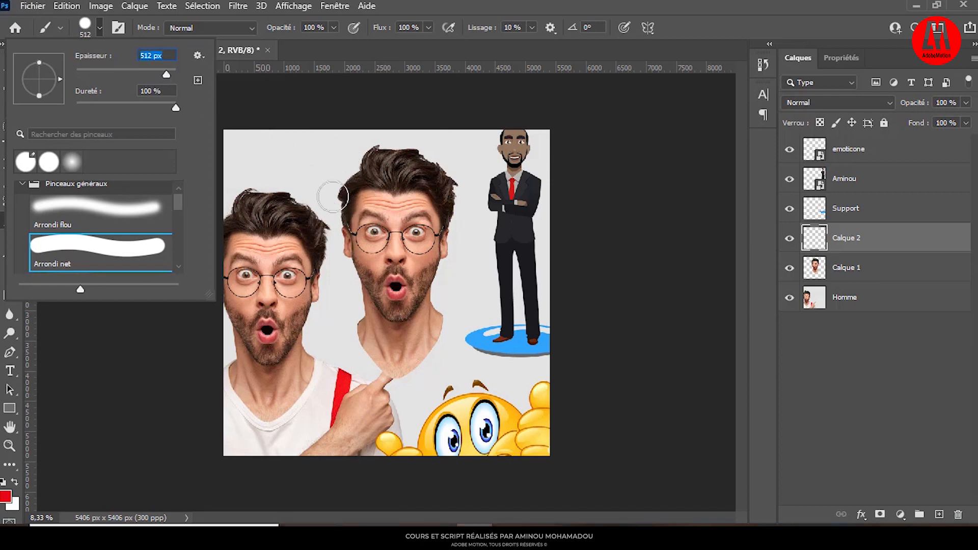
- Set the brush size to 600 px and browse the general brush presets
{"action": "type", "text": "600"}
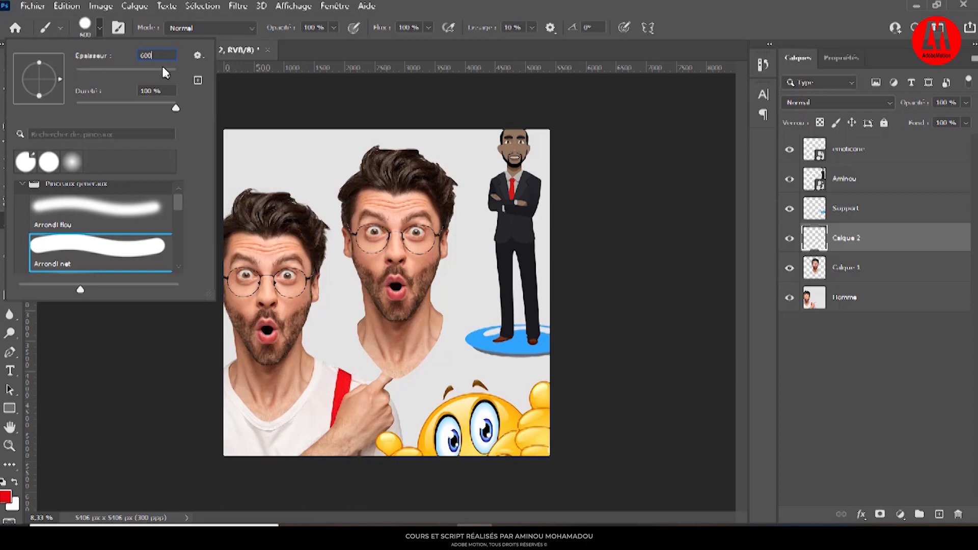
{"action": "key", "text": "Tab"}
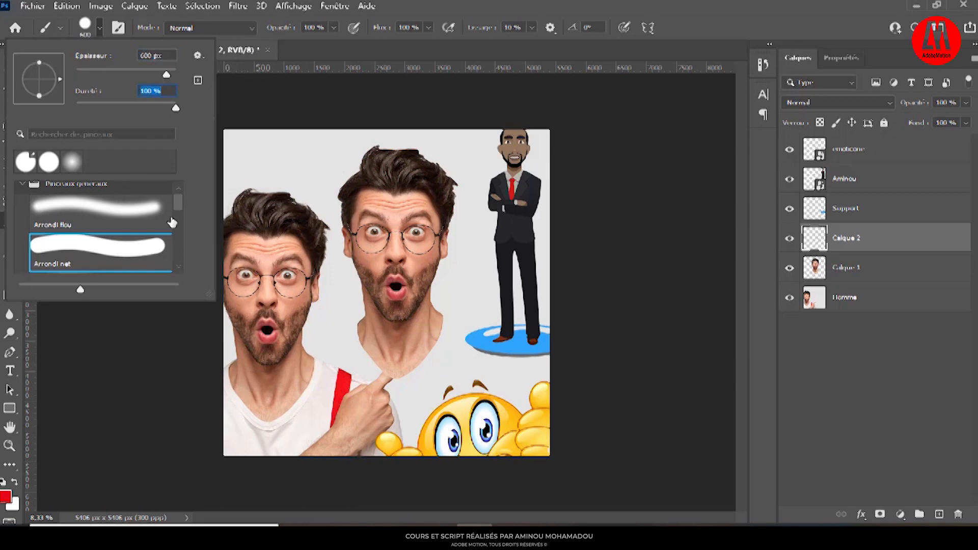
{"action": "scroll", "coordinate": [81, 210], "scroll_direction": "down", "scroll_amount": 2}
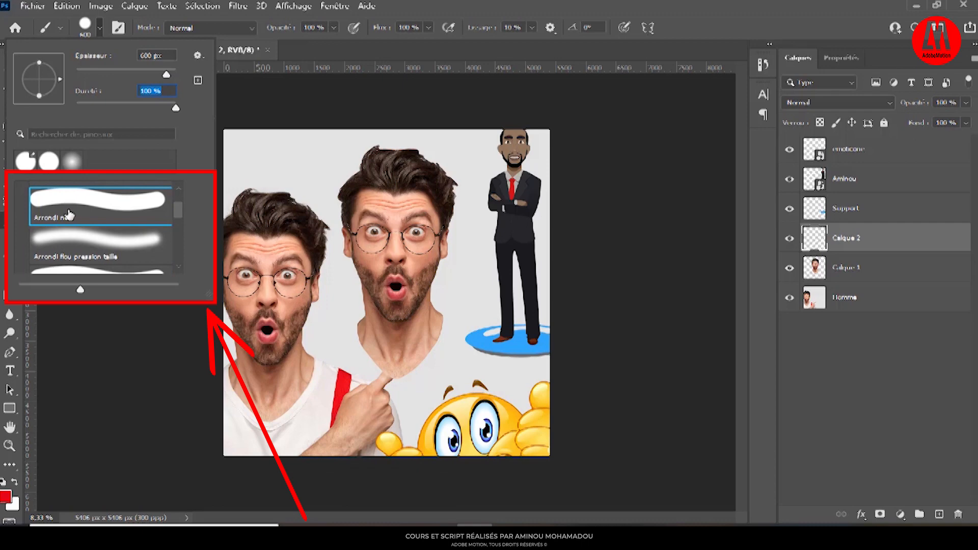
- Choose the Arrondi flou brush, set the foreground colour to pink f08c92, and paint a winding stroke across both faces on Calque 2
{"action": "scroll", "coordinate": [69, 214], "scroll_direction": "up", "scroll_amount": 2}
{"action": "scroll", "coordinate": [73, 214], "scroll_direction": "down", "scroll_amount": 1}
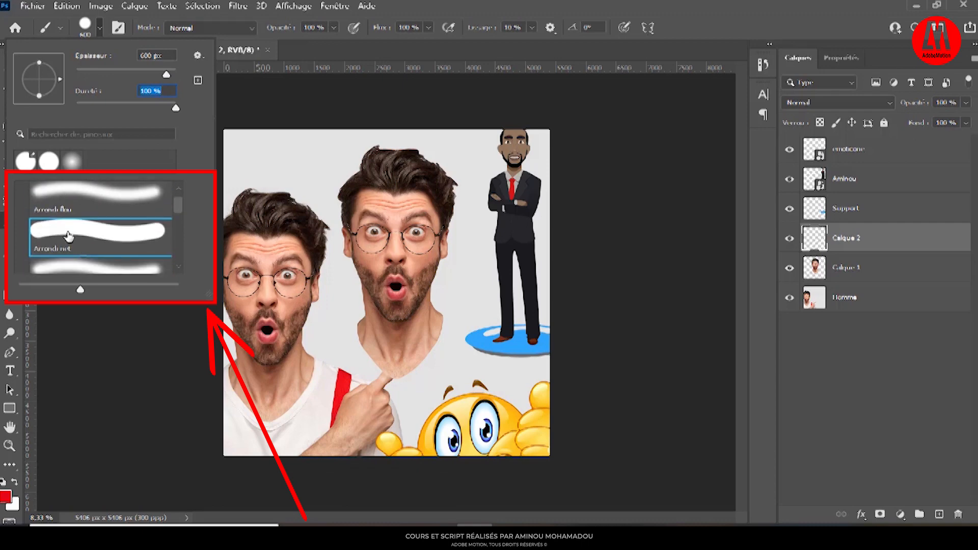
{"action": "left_click", "coordinate": [94, 200]}
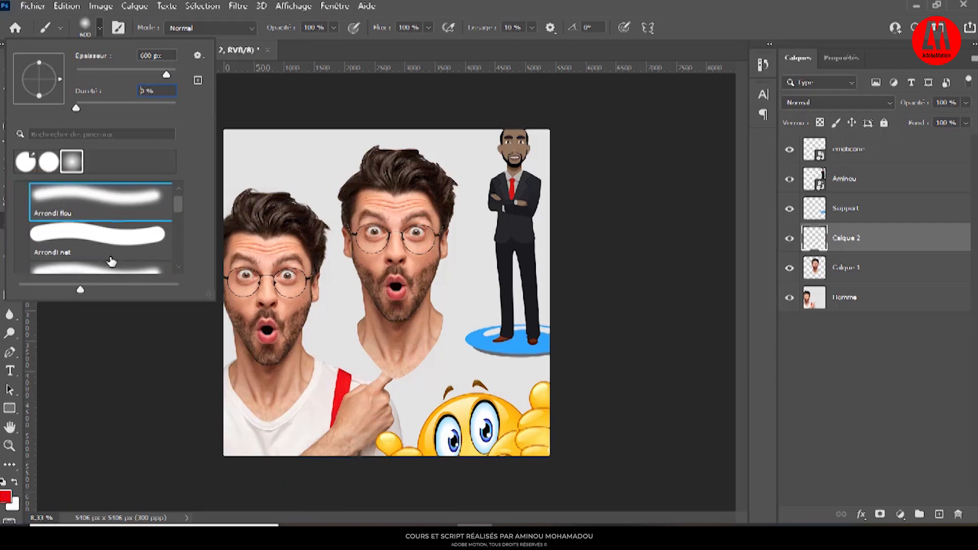
{"action": "left_click", "coordinate": [5, 498]}
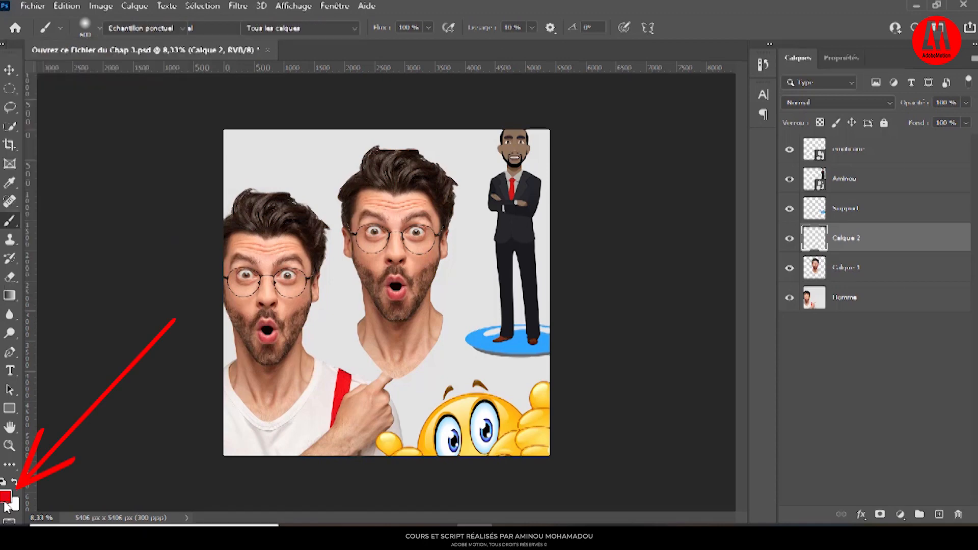
{"action": "left_click", "coordinate": [581, 105]}
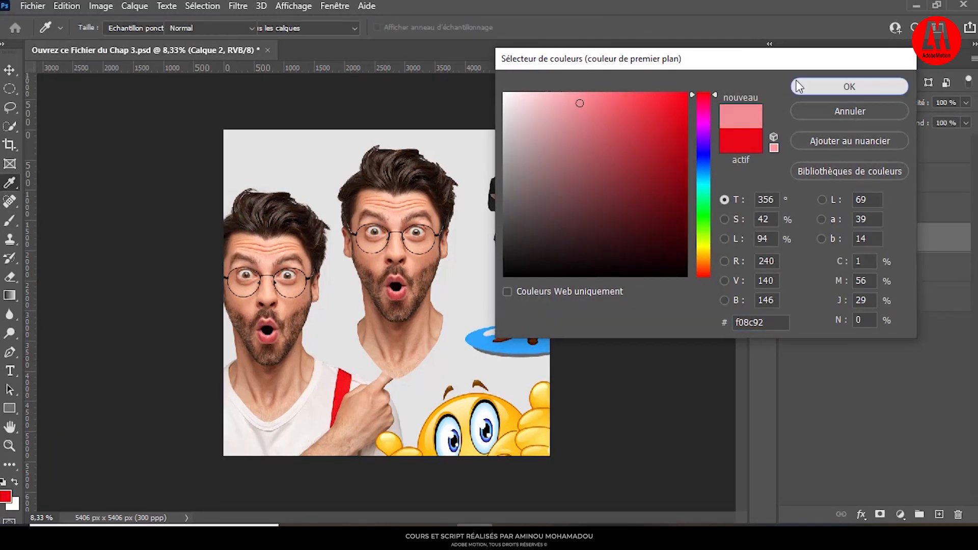
{"action": "left_click", "coordinate": [849, 87]}
{"action": "mouse_move", "coordinate": [291, 163]}
{"action": "left_mouse_down"}
{"action": "mouse_move", "coordinate": [437, 328]}
{"action": "mouse_move", "coordinate": [483, 227]}
{"action": "mouse_move", "coordinate": [433, 275]}
{"action": "mouse_move", "coordinate": [258, 384]}
{"action": "left_mouse_up"}
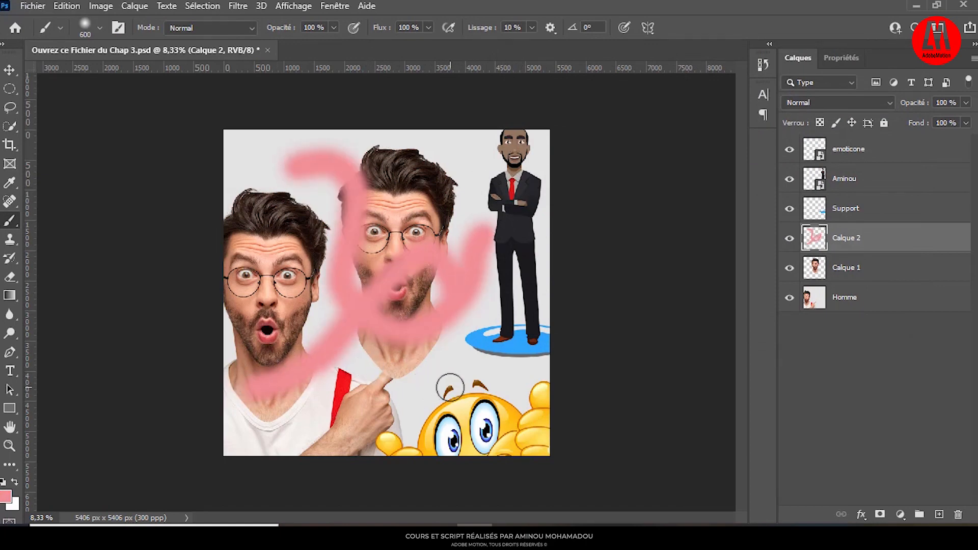
- Choose the Arrondi net brush, set the foreground colour to deep blue, and paint an angled stroke down and across the composition
{"action": "left_click", "coordinate": [100, 28]}
{"action": "left_click", "coordinate": [138, 235]}
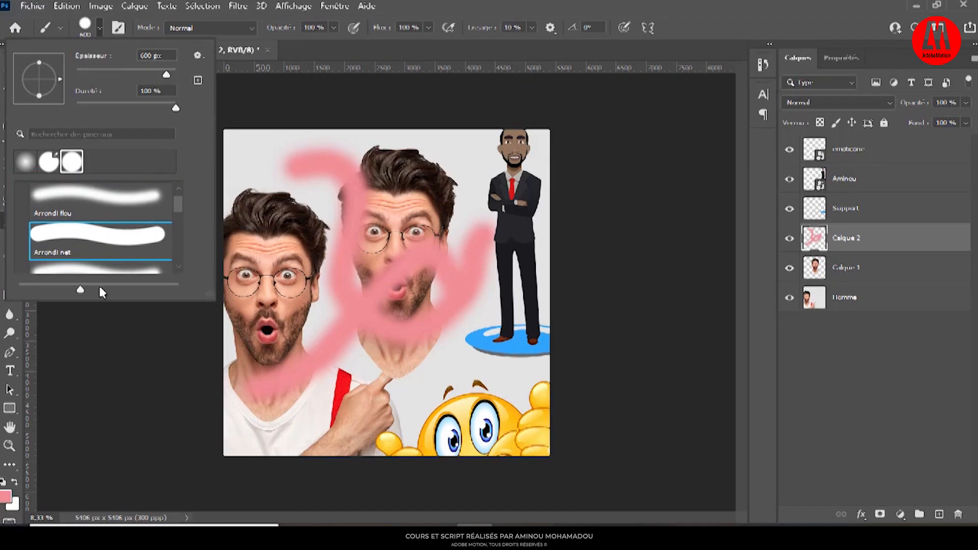
{"action": "left_click", "coordinate": [5, 497]}
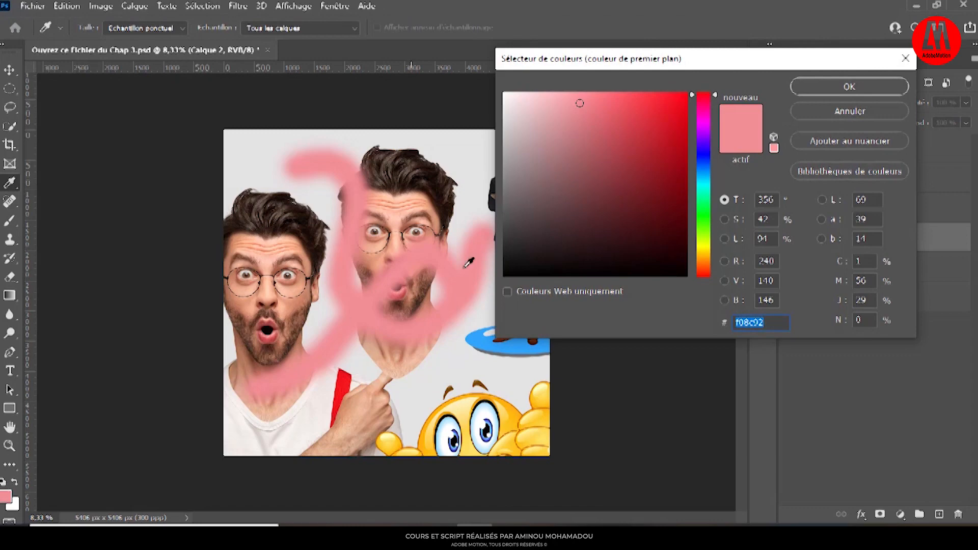
{"action": "left_click", "coordinate": [707, 144]}
{"action": "left_click_drag", "start_coordinate": [679, 168], "coordinate": [685, 141]}
{"action": "left_click", "coordinate": [847, 86]}
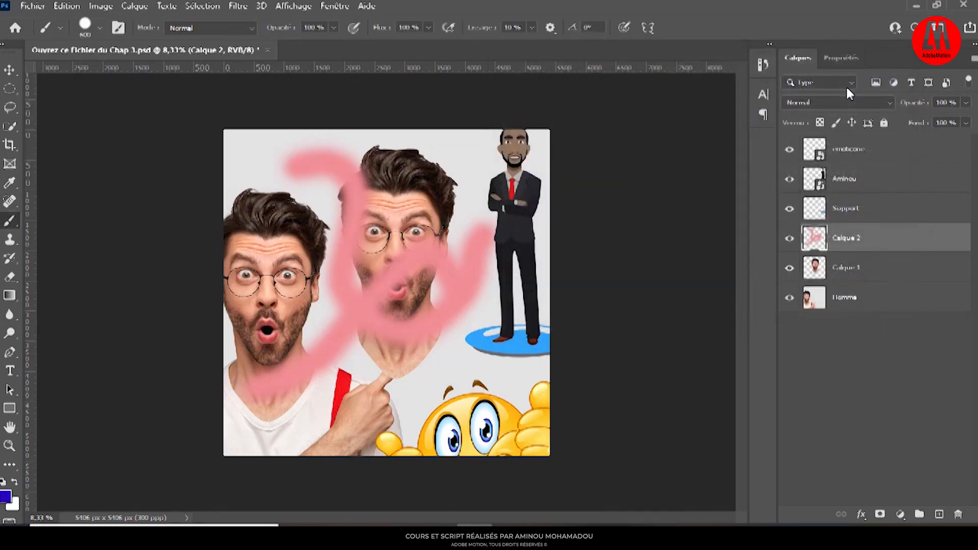
{"action": "mouse_move", "coordinate": [432, 137]}
{"action": "left_mouse_down"}
{"action": "mouse_move", "coordinate": [462, 343]}
{"action": "mouse_move", "coordinate": [451, 377]}
{"action": "mouse_move", "coordinate": [313, 408]}
{"action": "left_mouse_up"}
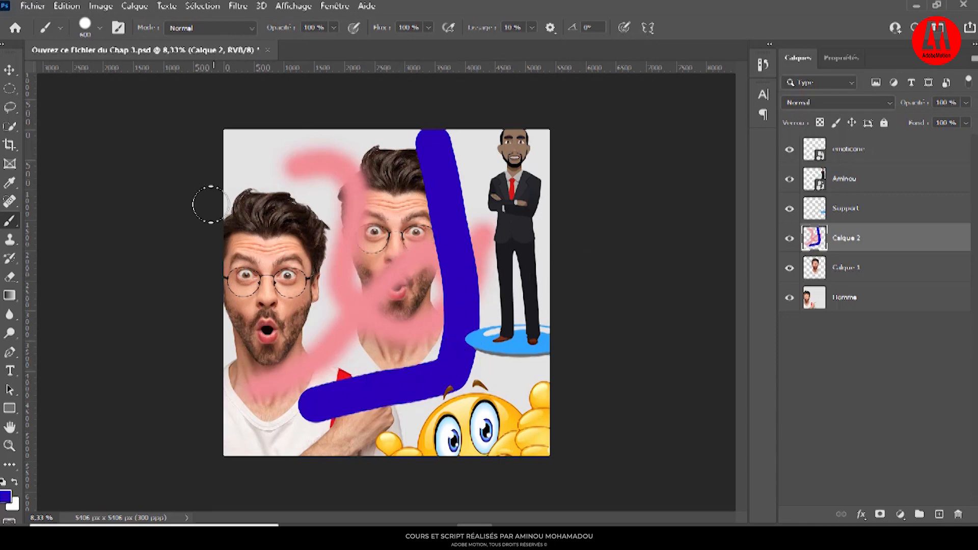
- Browse the brush preset folders and expand Pinceaux humides to see its brushes
{"action": "left_click", "coordinate": [100, 28]}
{"action": "scroll", "coordinate": [72, 239], "scroll_direction": "down", "scroll_amount": 10}
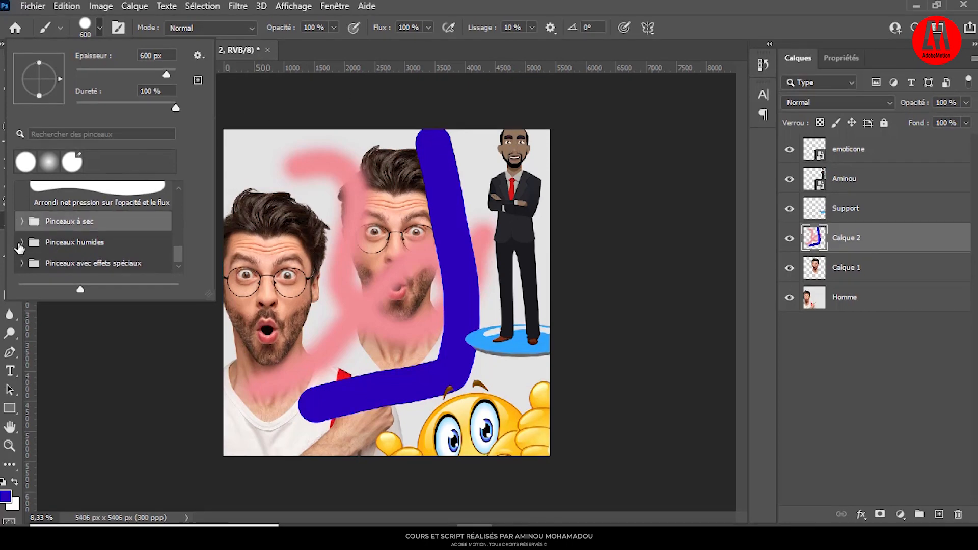
{"action": "left_click", "coordinate": [21, 244]}
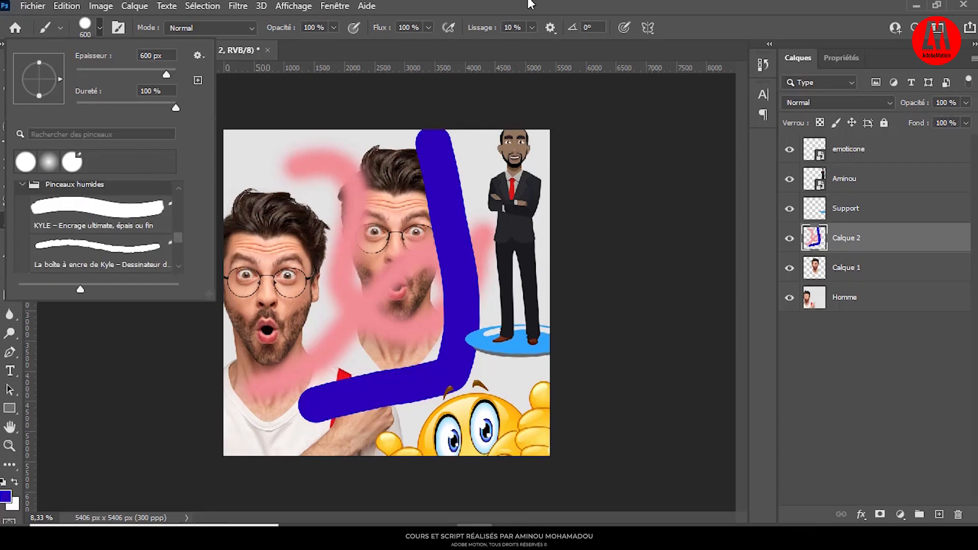
{"action": "left_click", "coordinate": [535, 4]}
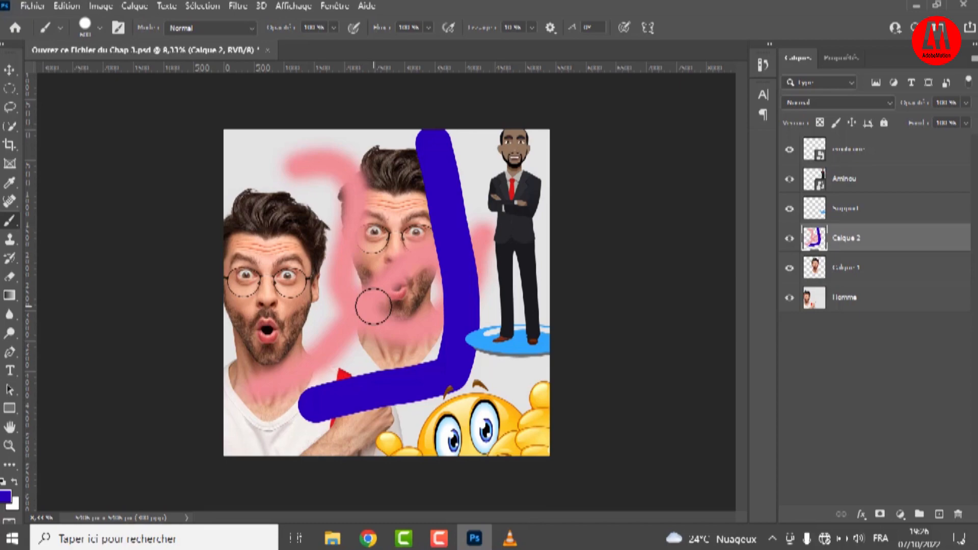
- Activate the Eraser tool, check its brush settings, and erase part of the painted strokes on the composition
{"action": "key", "text": "e"}
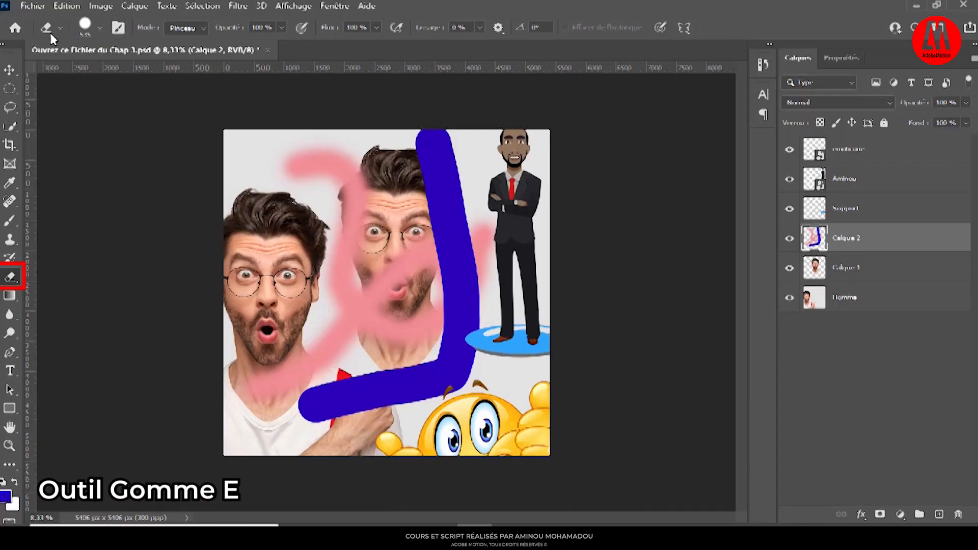
{"action": "left_click", "coordinate": [100, 27]}
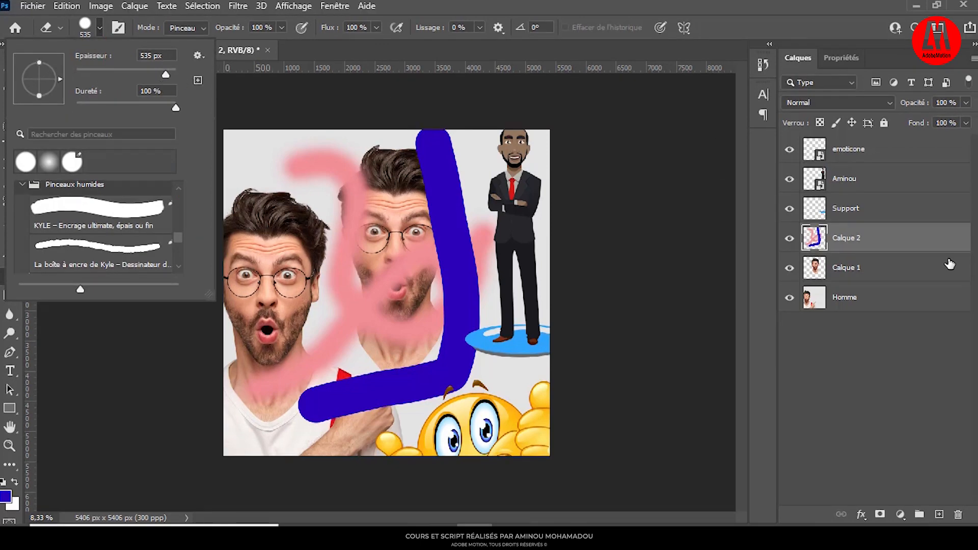
{"action": "left_click", "coordinate": [912, 209]}
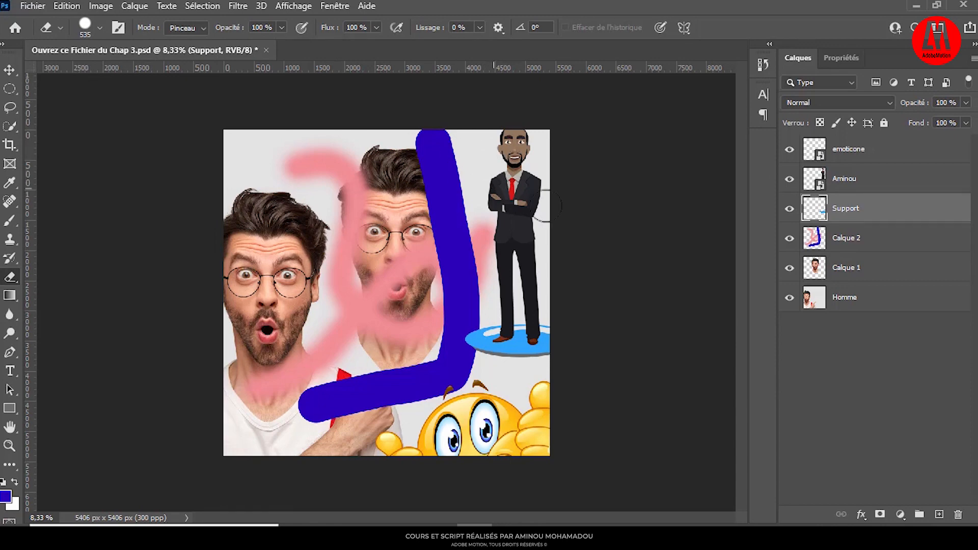
{"action": "mouse_move", "coordinate": [428, 133]}
{"action": "left_mouse_down"}
{"action": "mouse_move", "coordinate": [459, 219]}
{"action": "mouse_move", "coordinate": [352, 183]}
{"action": "mouse_move", "coordinate": [480, 233]}
{"action": "mouse_move", "coordinate": [412, 286]}
{"action": "mouse_move", "coordinate": [356, 214]}
{"action": "mouse_move", "coordinate": [387, 366]}
{"action": "mouse_move", "coordinate": [414, 389]}
{"action": "mouse_move", "coordinate": [324, 416]}
{"action": "mouse_move", "coordinate": [393, 326]}
{"action": "mouse_move", "coordinate": [306, 396]}
{"action": "mouse_move", "coordinate": [306, 357]}
{"action": "mouse_move", "coordinate": [212, 421]}
{"action": "mouse_move", "coordinate": [285, 265]}
{"action": "mouse_move", "coordinate": [296, 170]}
{"action": "mouse_move", "coordinate": [357, 137]}
{"action": "mouse_move", "coordinate": [479, 145]}
{"action": "mouse_move", "coordinate": [464, 296]}
{"action": "mouse_move", "coordinate": [388, 326]}
{"action": "left_mouse_up"}
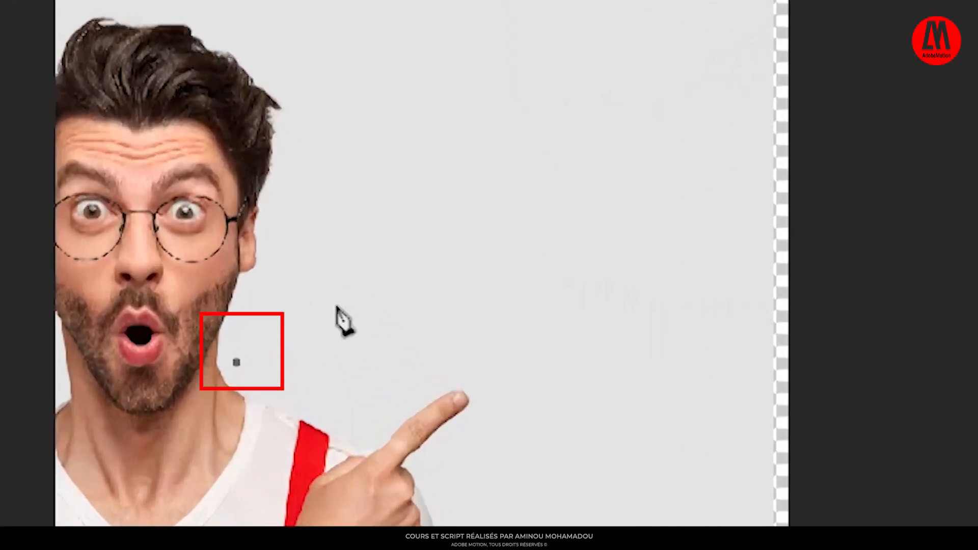
- Draw a closed straight-segment Pen path around the man's head and neck on the Homme layer
{"action": "left_click", "coordinate": [283, 246]}
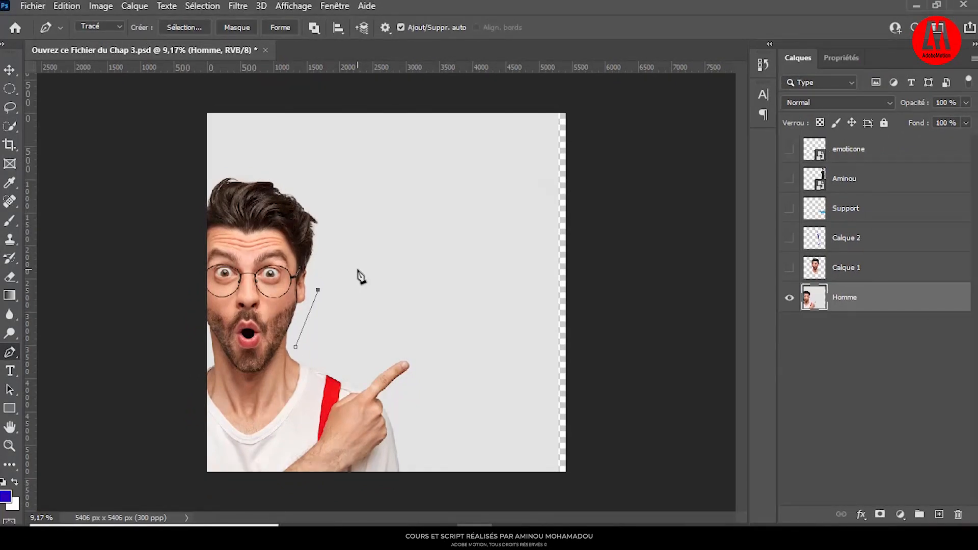
{"action": "left_click", "coordinate": [329, 201]}
{"action": "left_click", "coordinate": [324, 170]}
{"action": "left_click", "coordinate": [296, 151]}
{"action": "left_click", "coordinate": [249, 145]}
{"action": "left_click", "coordinate": [187, 176]}
{"action": "left_click", "coordinate": [180, 346]}
{"action": "left_click", "coordinate": [237, 393]}
{"action": "left_click", "coordinate": [275, 391]}
{"action": "left_click", "coordinate": [289, 365]}
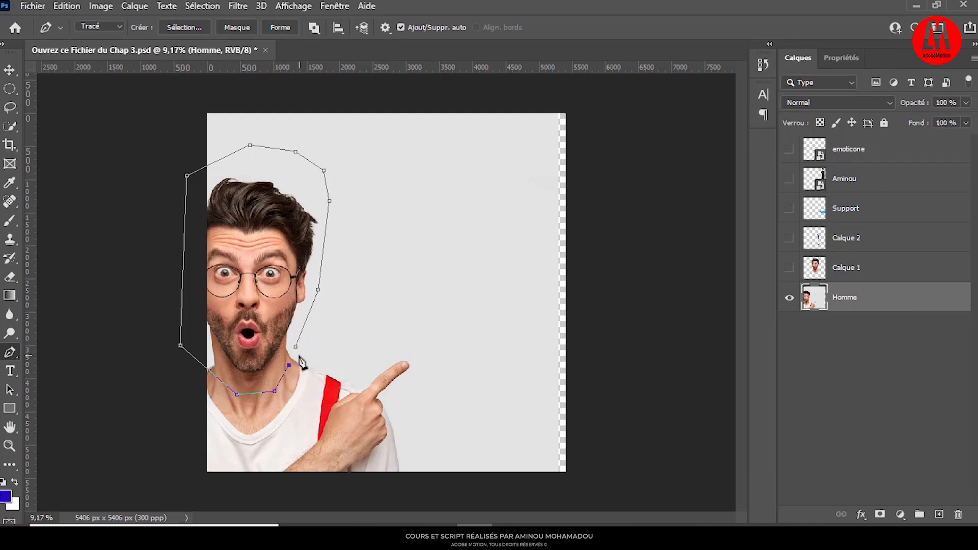
{"action": "left_click", "coordinate": [295, 347]}
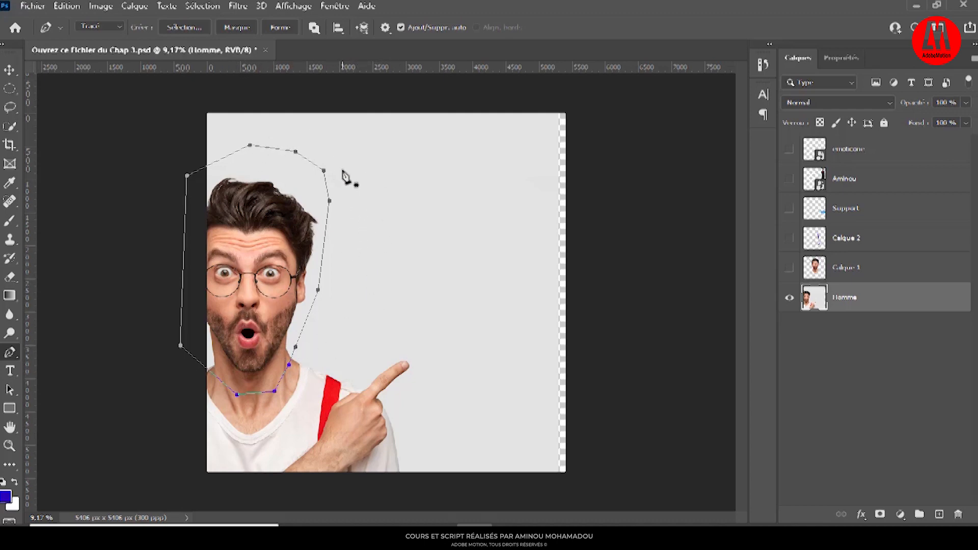
- Convert the Pen path into a selection and copy the selected head onto a new layer
{"action": "right_click", "coordinate": [323, 191]}
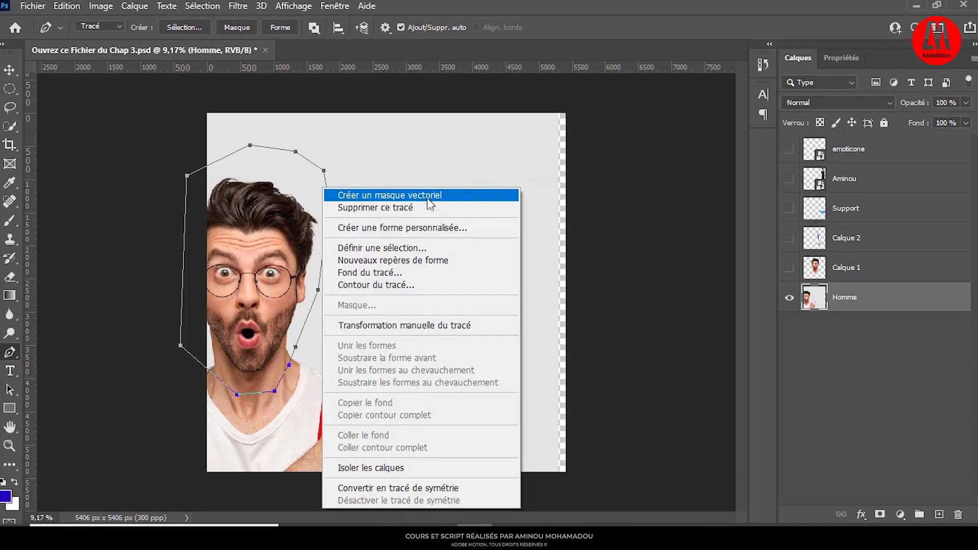
{"action": "left_click", "coordinate": [442, 252]}
{"action": "left_click", "coordinate": [570, 125]}
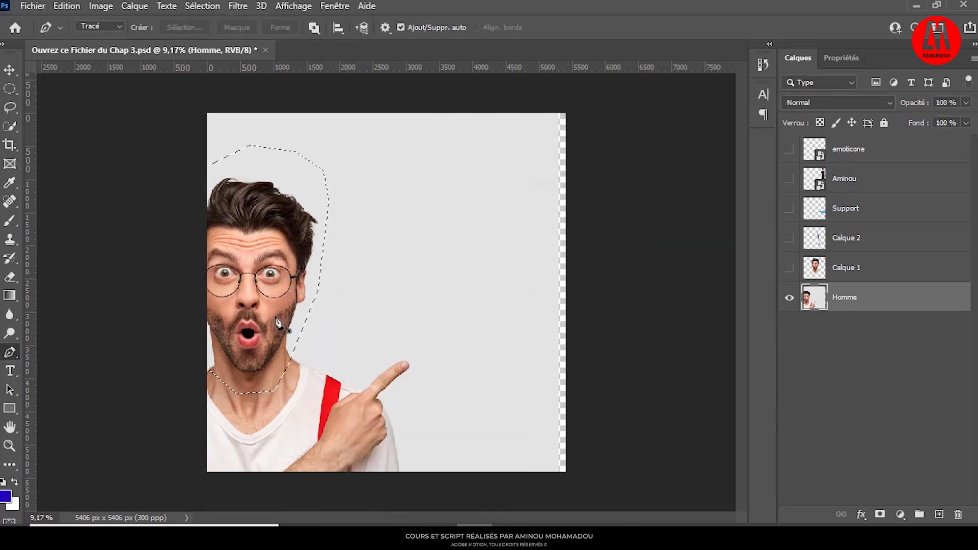
{"action": "key", "text": "ctrl+shift+alt+n"}
{"action": "key", "text": "ctrl+c"}
{"action": "key", "text": "ctrl+v"}
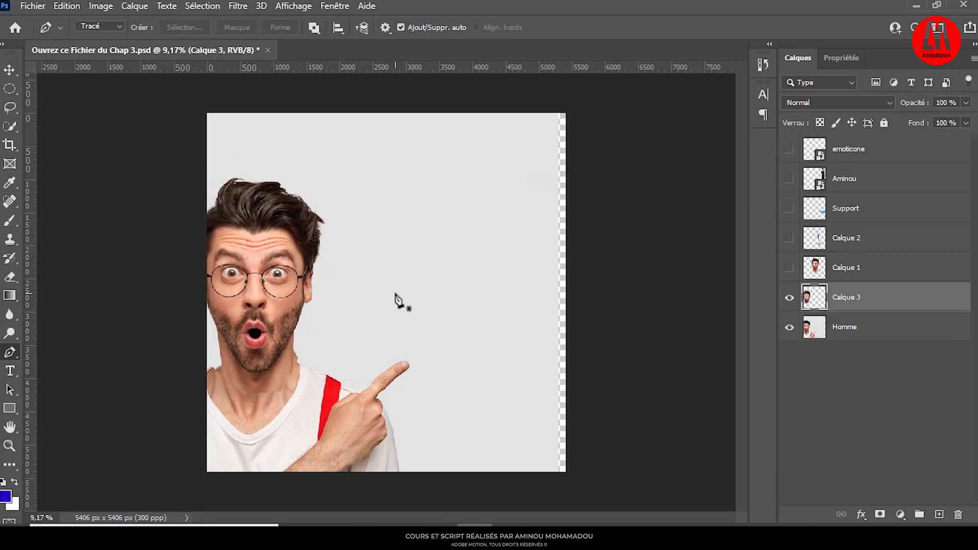
- Move the copied head into the empty background above the pointing finger, and delete its layer
{"action": "key", "text": "v"}
{"action": "left_click_drag", "start_coordinate": [281, 257], "coordinate": [439, 218]}
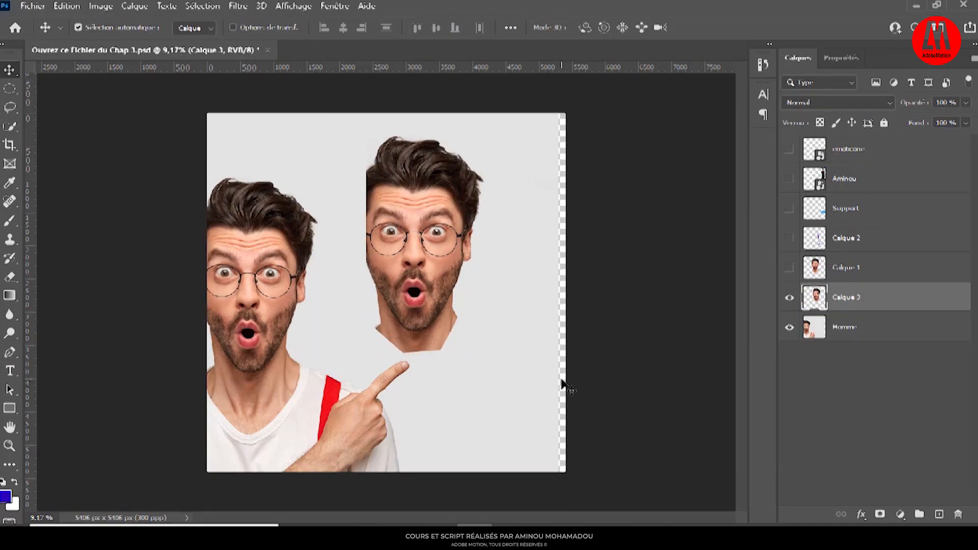
{"action": "key", "text": "Delete"}
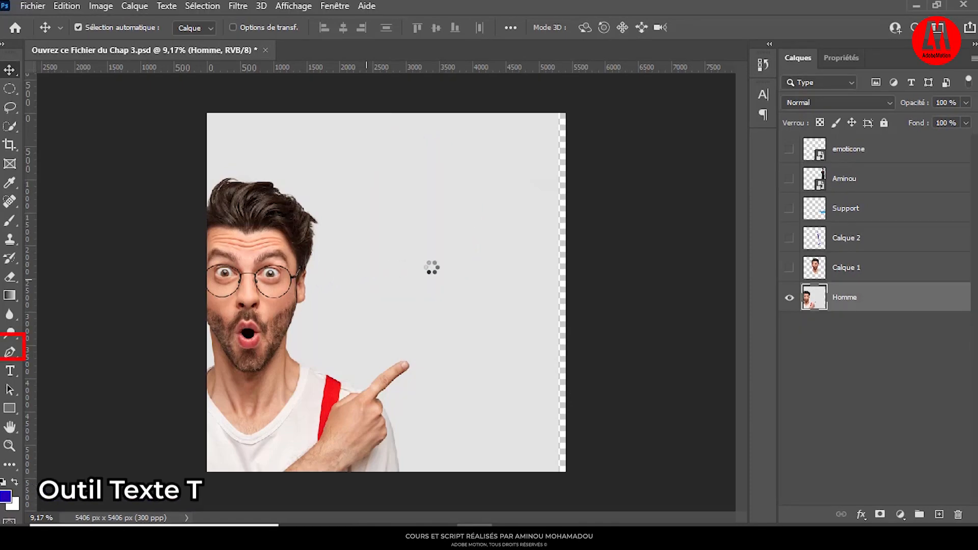
- Activate the Text tool and view the available shape tool variants
{"action": "key", "text": "t"}
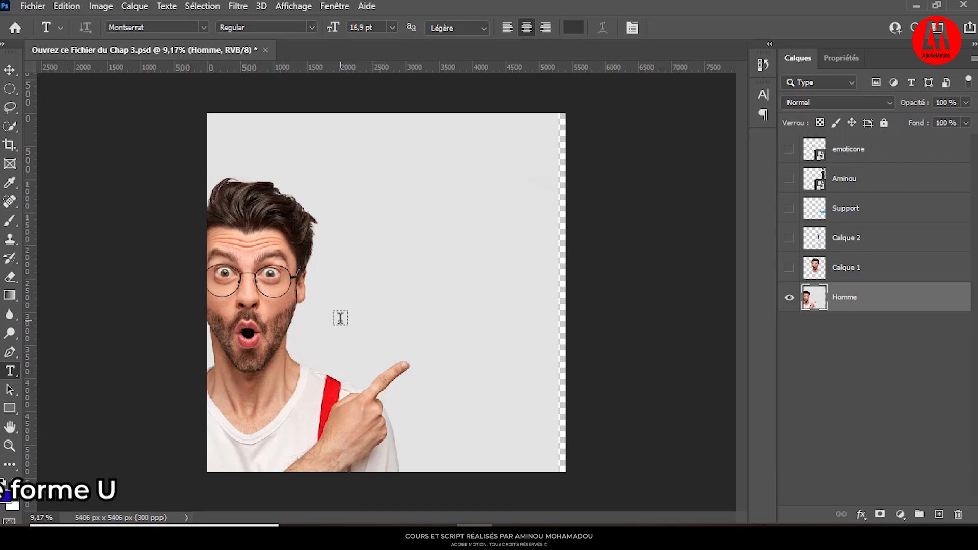
{"action": "left_click", "coordinate": [9, 408]}
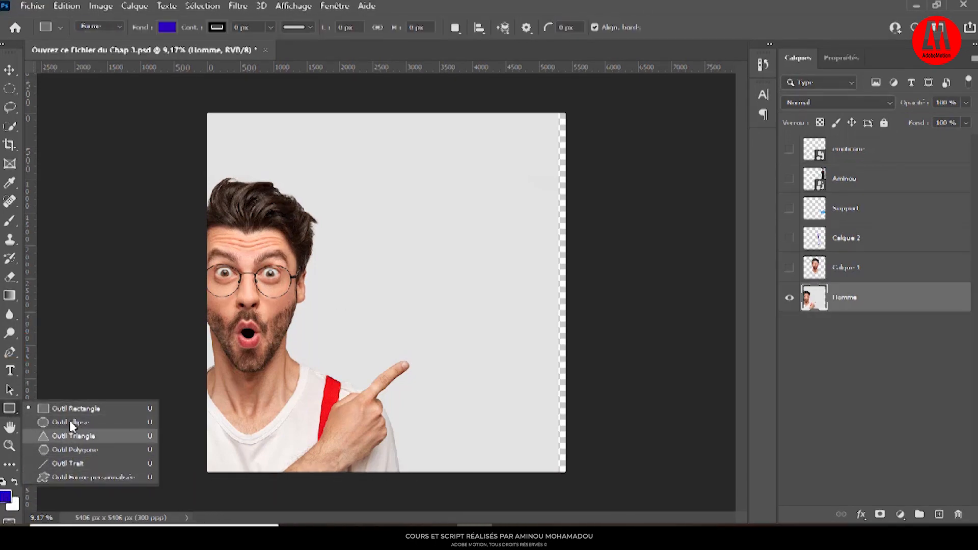
{"action": "left_click", "coordinate": [479, 1]}
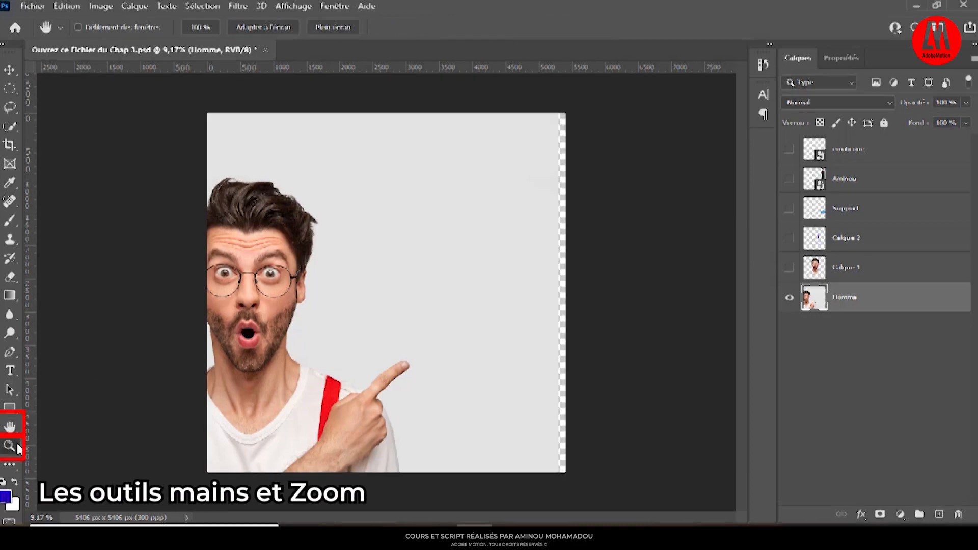
- Zoom in on the man's eye up to 33.33% with the Zoom tool, and zoom back out one level to 25%
{"action": "left_click", "coordinate": [11, 447]}
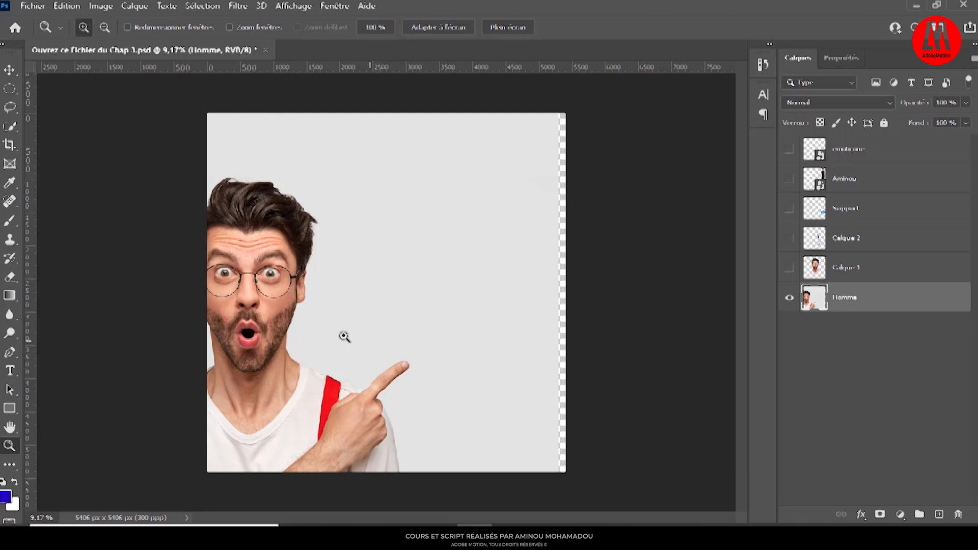
{"action": "left_click", "coordinate": [274, 275]}
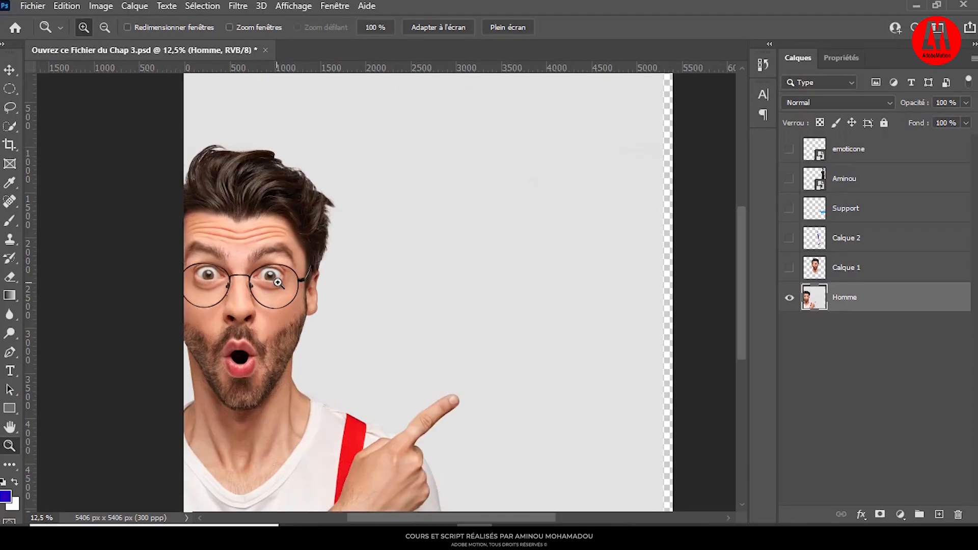
{"action": "left_click", "coordinate": [271, 275]}
{"action": "left_click", "coordinate": [269, 274]}
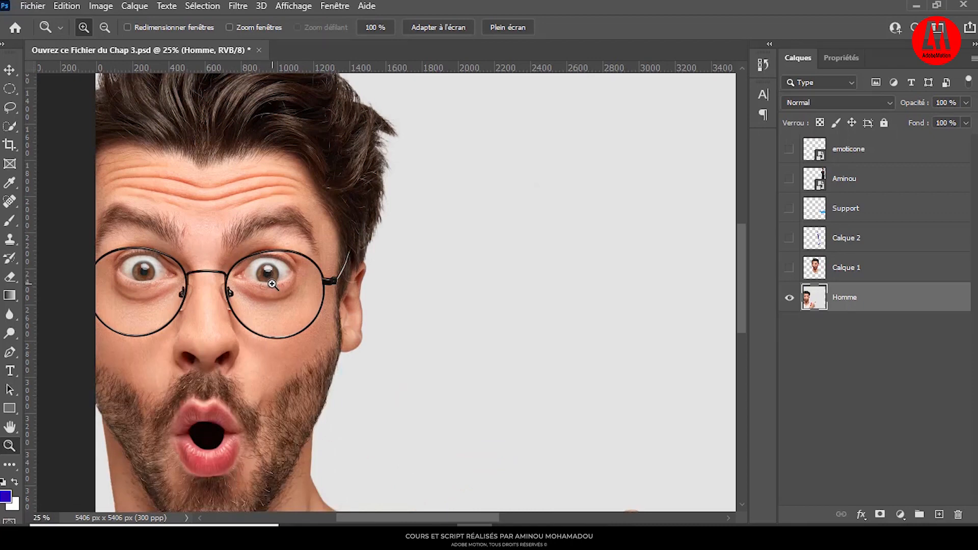
{"action": "left_click", "coordinate": [272, 284]}
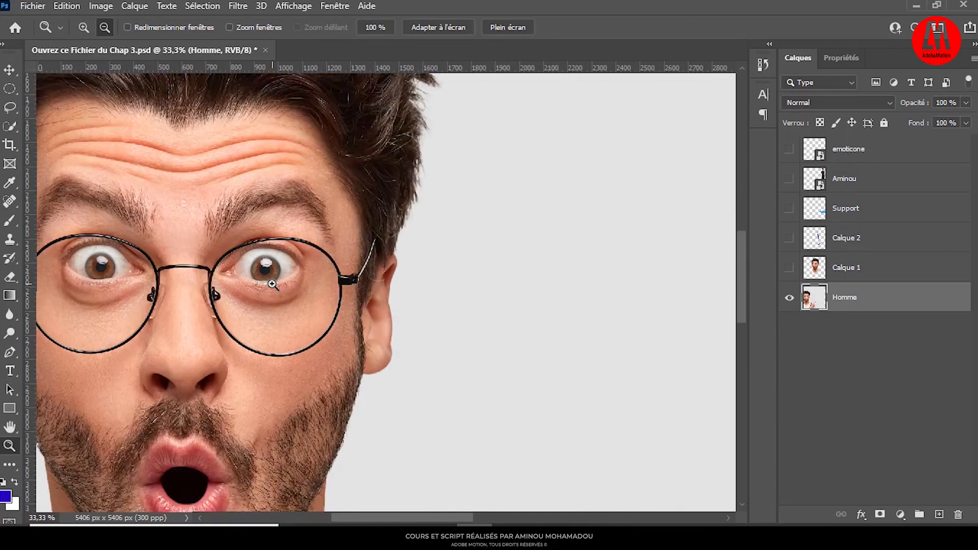
{"action": "left_click", "coordinate": [272, 284], "text": "alt"}
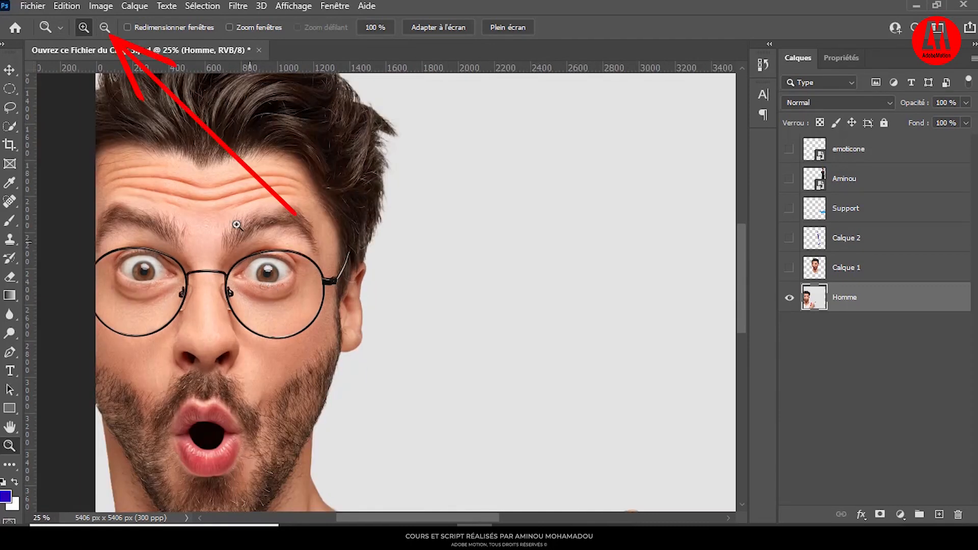
- Switch the Zoom tool to zooming out and reduce the view to 6.25%
{"action": "left_click", "coordinate": [104, 29]}
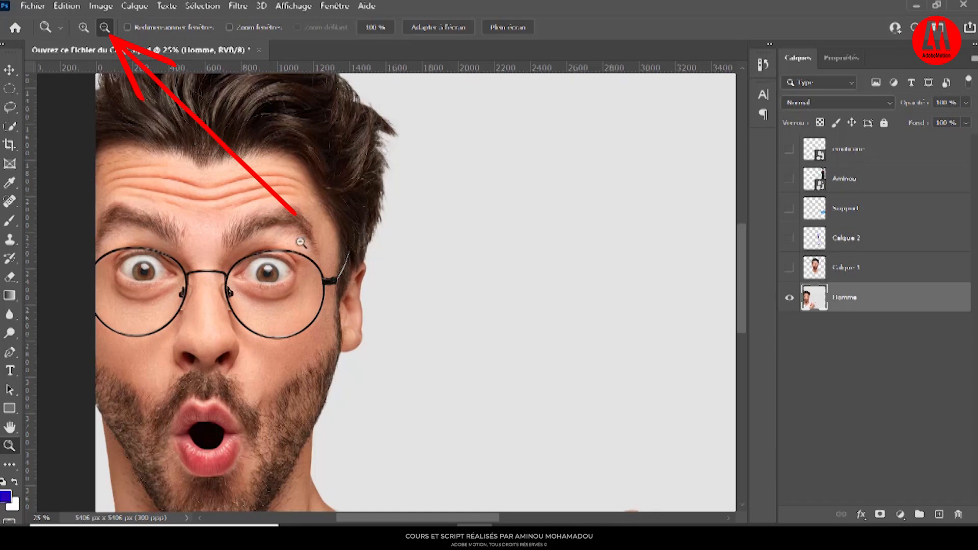
{"action": "left_click", "coordinate": [454, 258]}
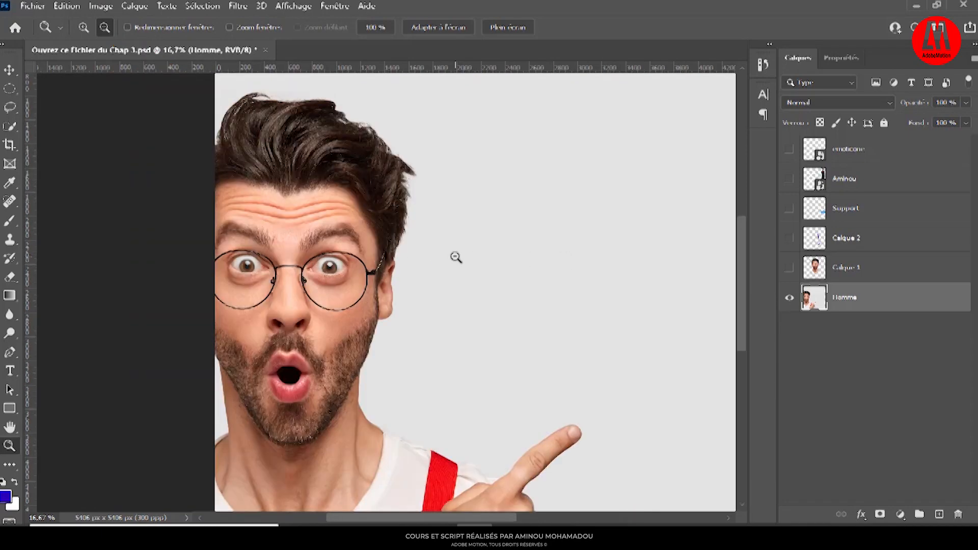
{"action": "left_click", "coordinate": [490, 257]}
{"action": "left_click", "coordinate": [570, 255]}
{"action": "left_click", "coordinate": [399, 240]}
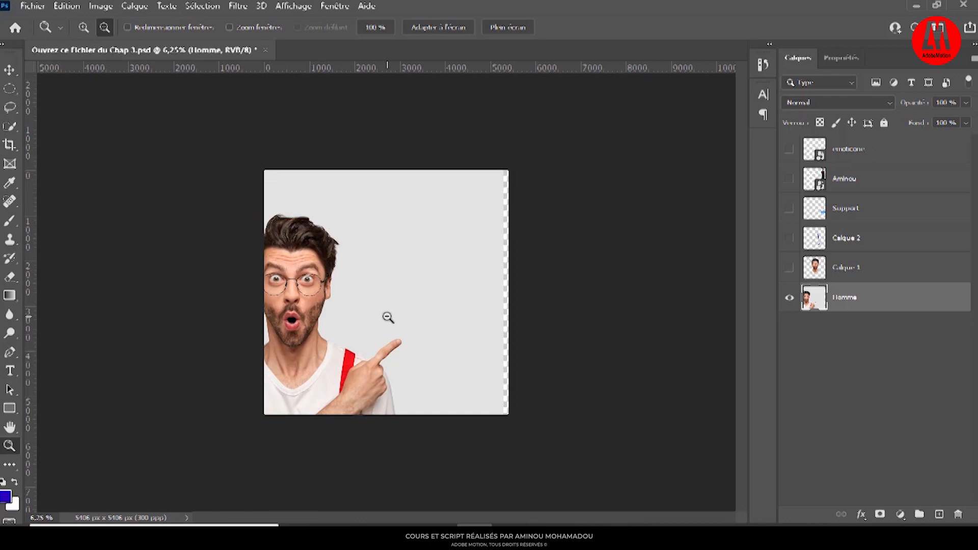
- Zoom the canvas in to 19.62% and back out to 4.73% around the man's picture
{"action": "key", "text": "alt"}
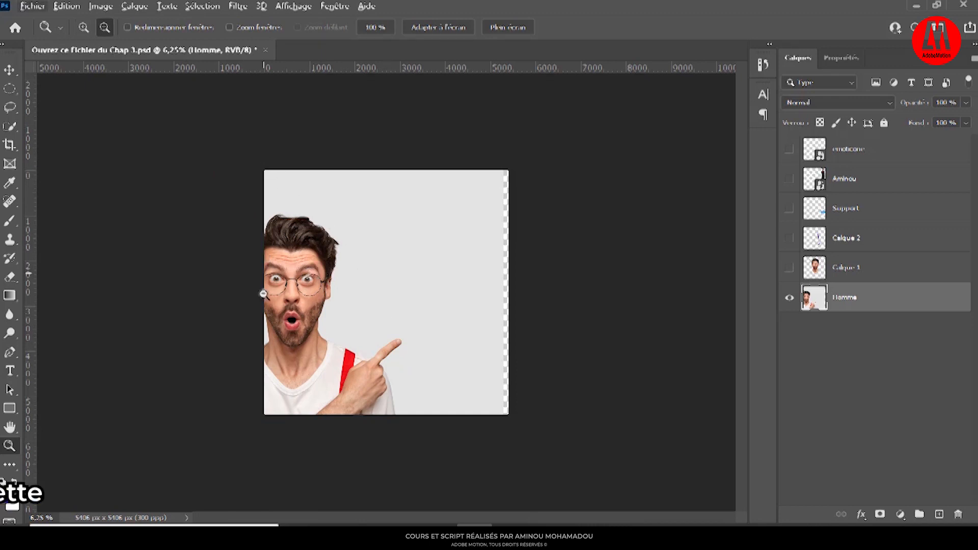
{"action": "scroll", "coordinate": [409, 308], "scroll_direction": "up", "scroll_amount": 10}
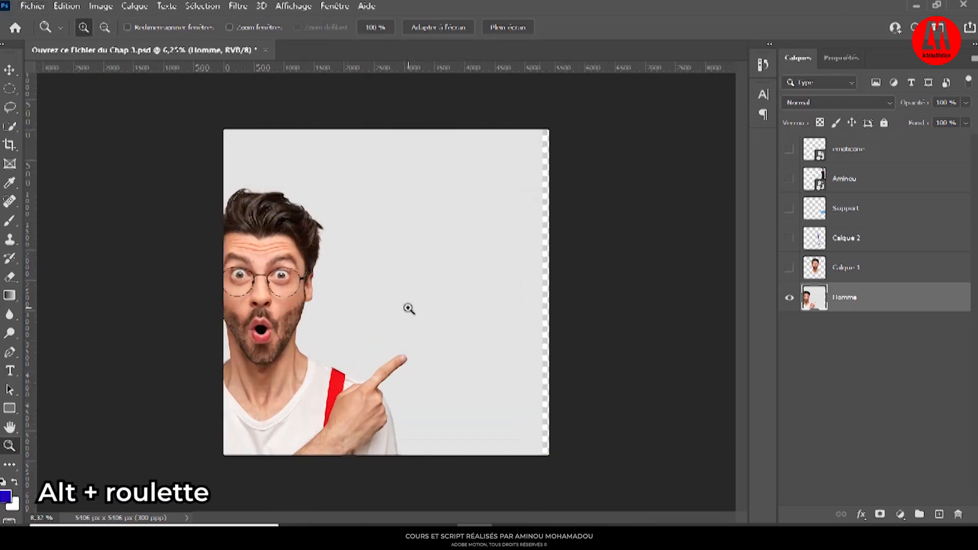
{"action": "scroll", "coordinate": [410, 308], "scroll_direction": "down", "scroll_amount": 10}
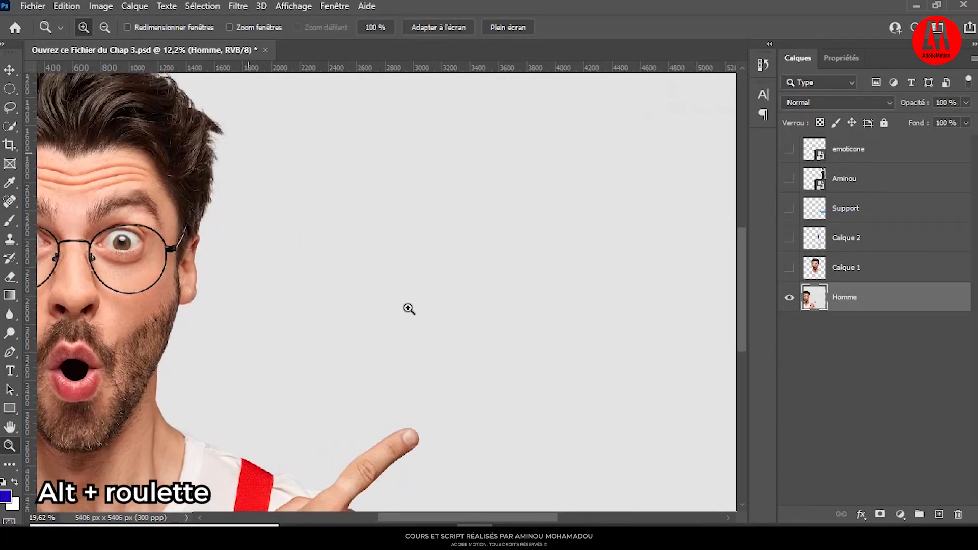
{"action": "scroll", "coordinate": [409, 308], "scroll_direction": "down", "scroll_amount": 3}
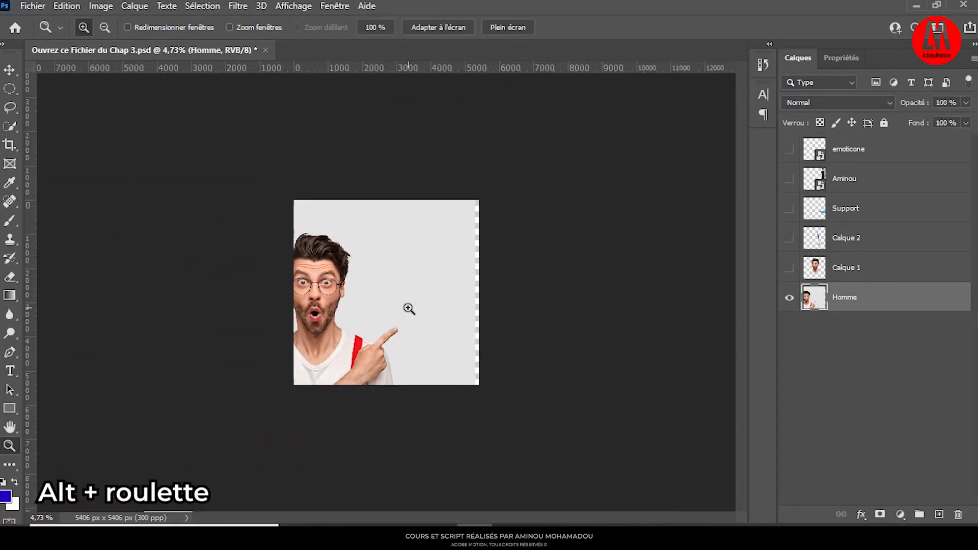
- Zoom back in on the composition up to 12.18%, and reduce the view to 8.32%
{"action": "key", "text": "alt"}
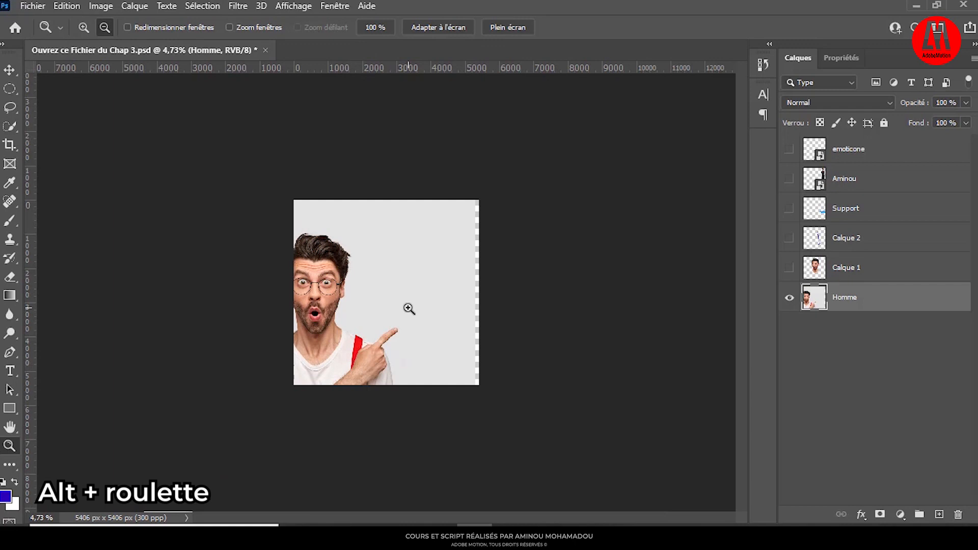
{"action": "scroll", "coordinate": [409, 308], "scroll_direction": "up", "scroll_amount": 3}
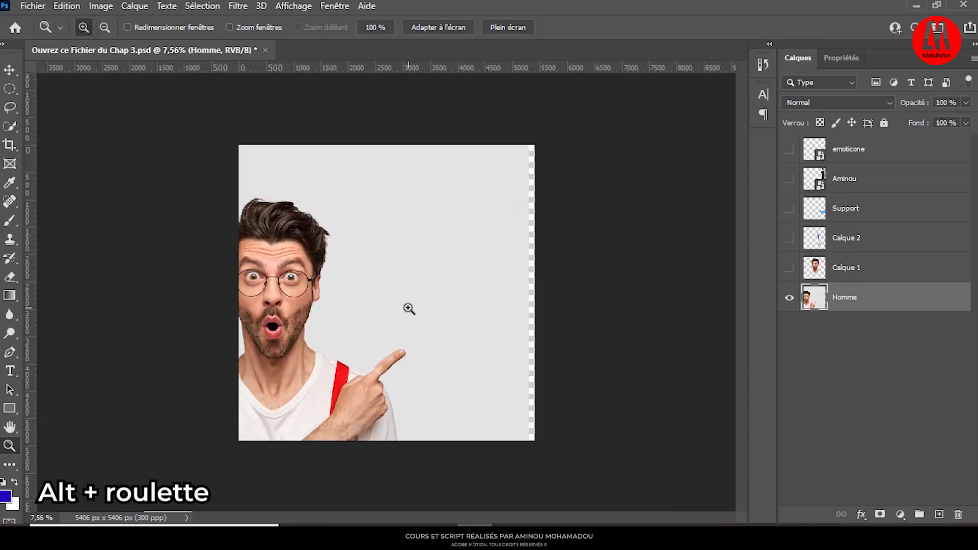
{"action": "scroll", "coordinate": [409, 308], "scroll_direction": "up", "scroll_amount": 1}
{"action": "key", "text": "alt"}
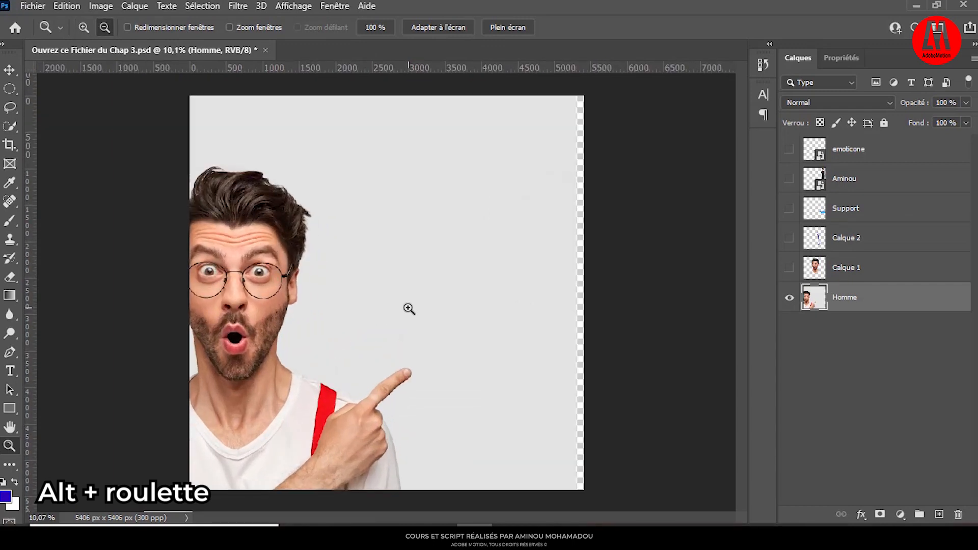
{"action": "scroll", "coordinate": [410, 308], "scroll_direction": "up", "scroll_amount": 1}
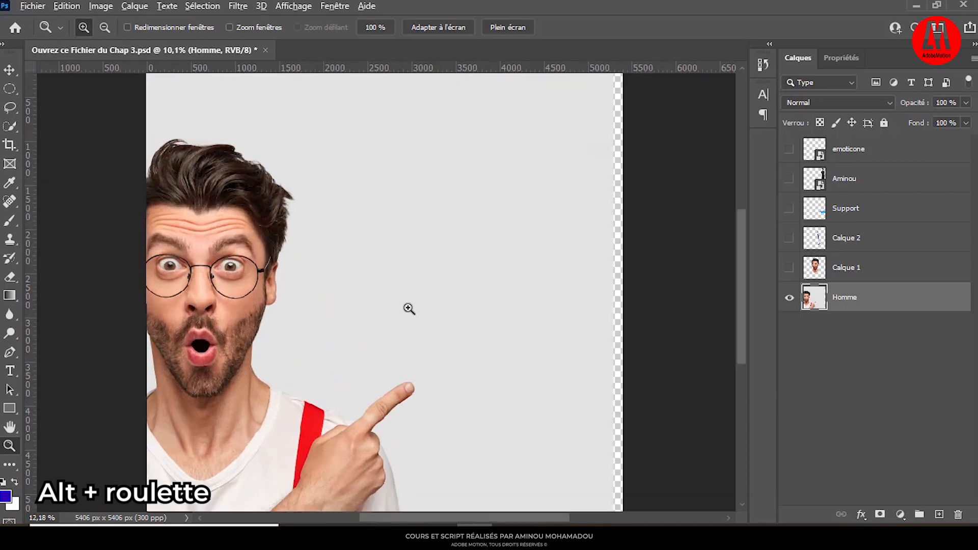
{"action": "scroll", "coordinate": [409, 309], "scroll_direction": "down", "scroll_amount": 2}
{"action": "key", "text": "alt"}
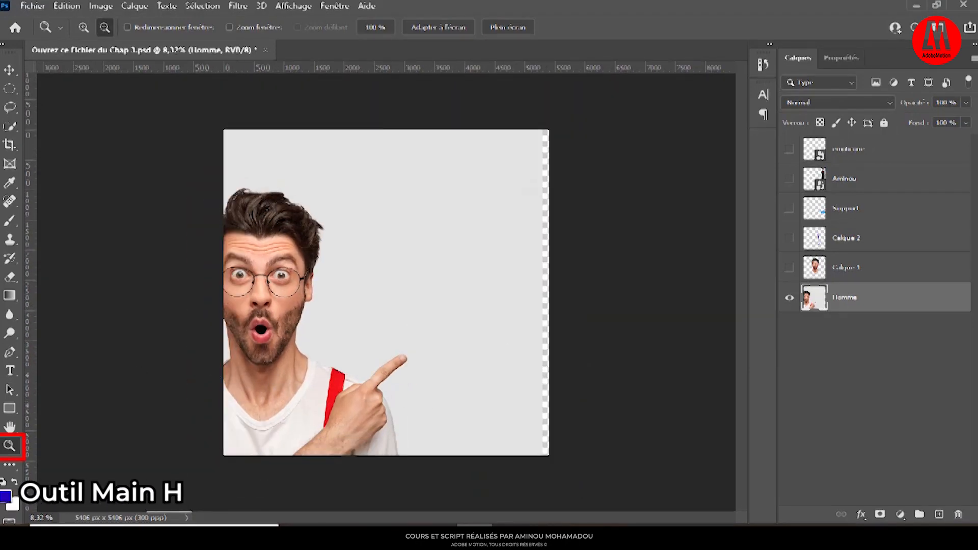
- Activate the Hand tool, enlarge the view to 27.87%, and pan around the man's face and neck
{"action": "left_click", "coordinate": [10, 427]}
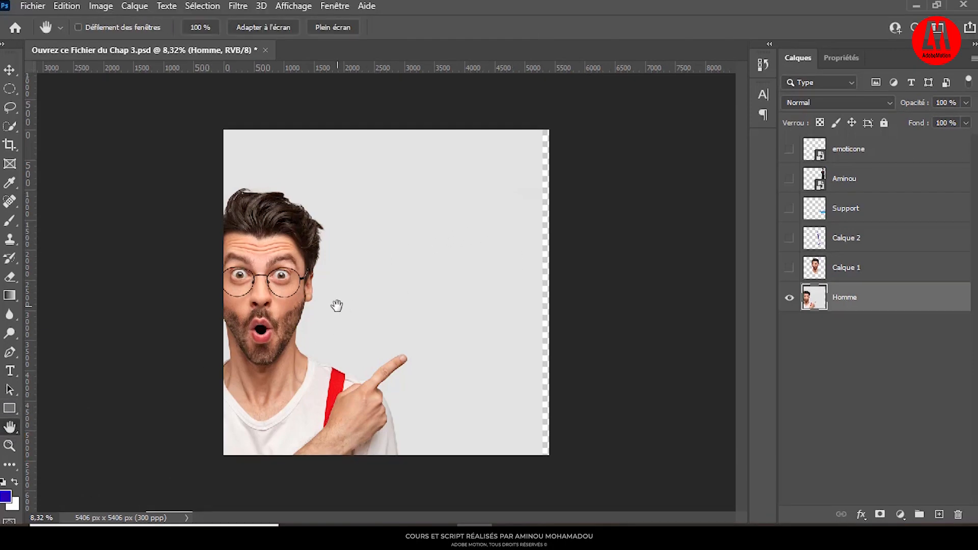
{"action": "scroll", "coordinate": [318, 339], "scroll_direction": "up", "scroll_amount": 5}
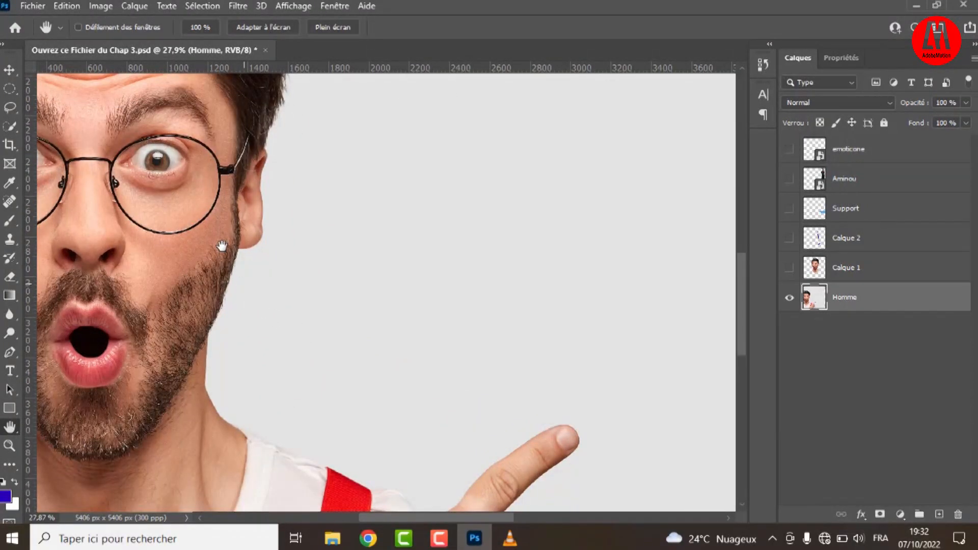
{"action": "left_click_drag", "start_coordinate": [145, 161], "coordinate": [103, 48]}
{"action": "left_click_drag", "start_coordinate": [377, 368], "coordinate": [493, 256]}
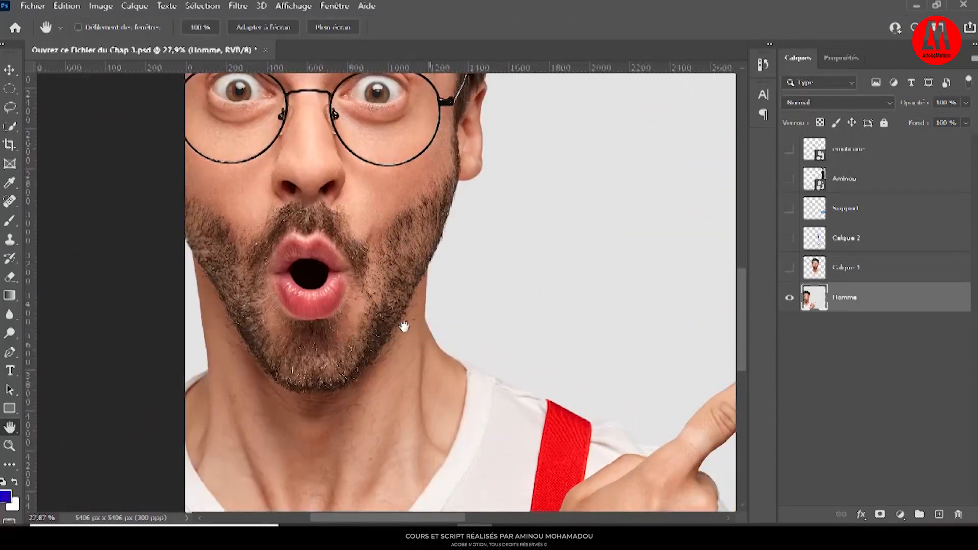
{"action": "left_click_drag", "start_coordinate": [409, 284], "coordinate": [385, 457]}
{"action": "left_click_drag", "start_coordinate": [414, 310], "coordinate": [413, 200]}
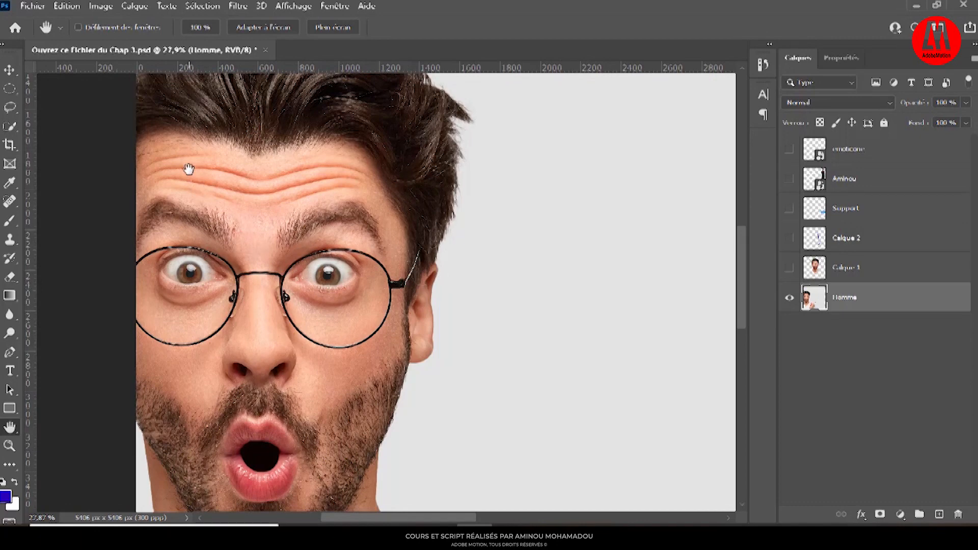
- Activate the Move tool, pan between the face and the pointing hand with the temporary Hand tool, and zoom out to 17.72%
{"action": "left_click", "coordinate": [8, 71]}
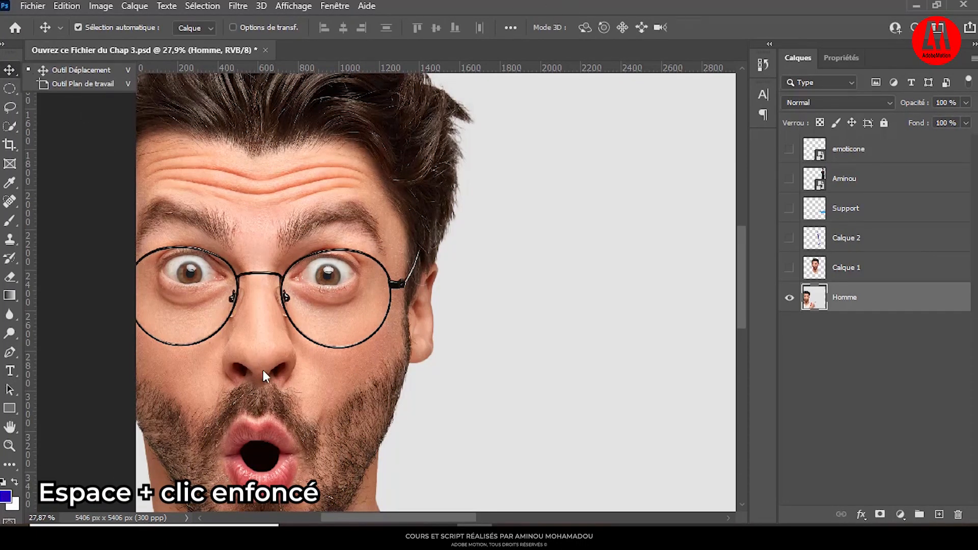
{"action": "key", "text": "space"}
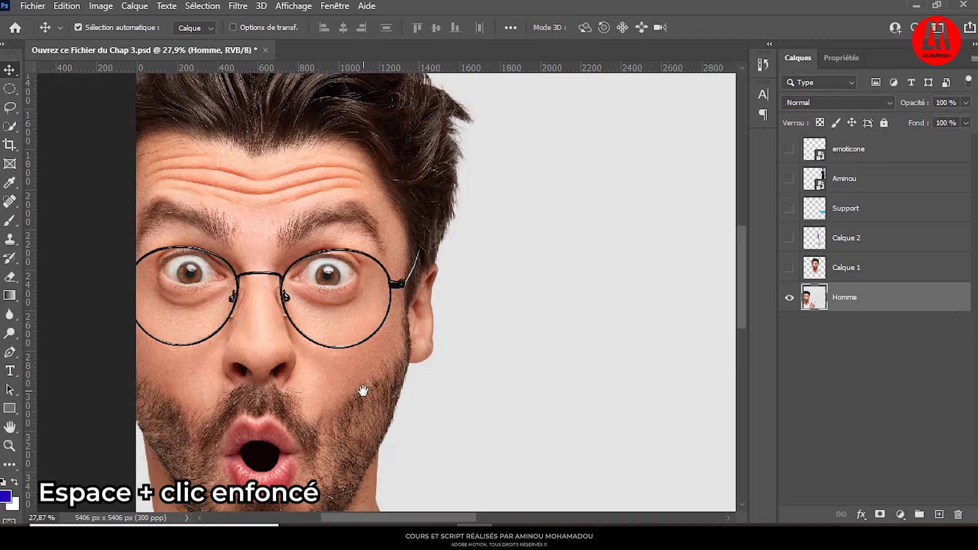
{"action": "left_click_drag", "start_coordinate": [362, 390], "coordinate": [214, 95]}
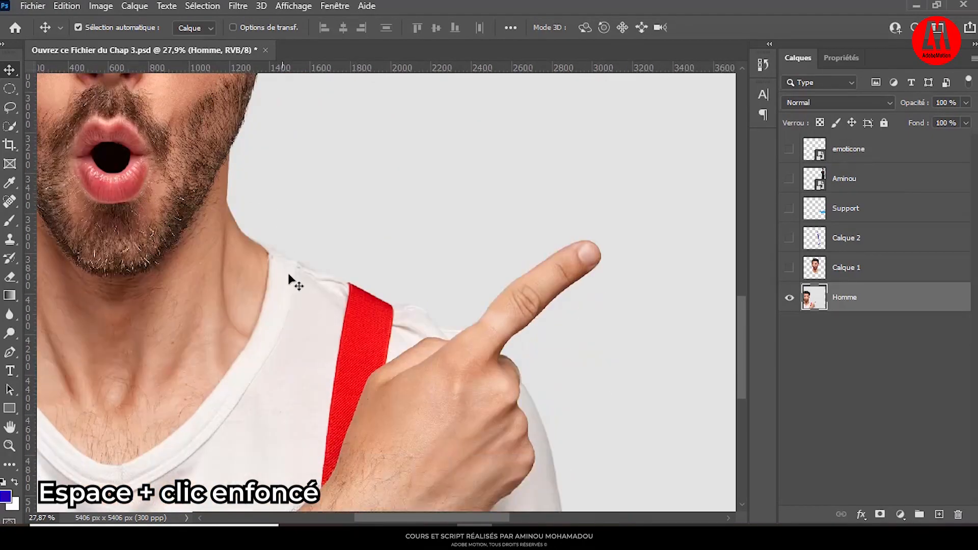
{"action": "left_click_drag", "start_coordinate": [212, 397], "coordinate": [383, 448]}
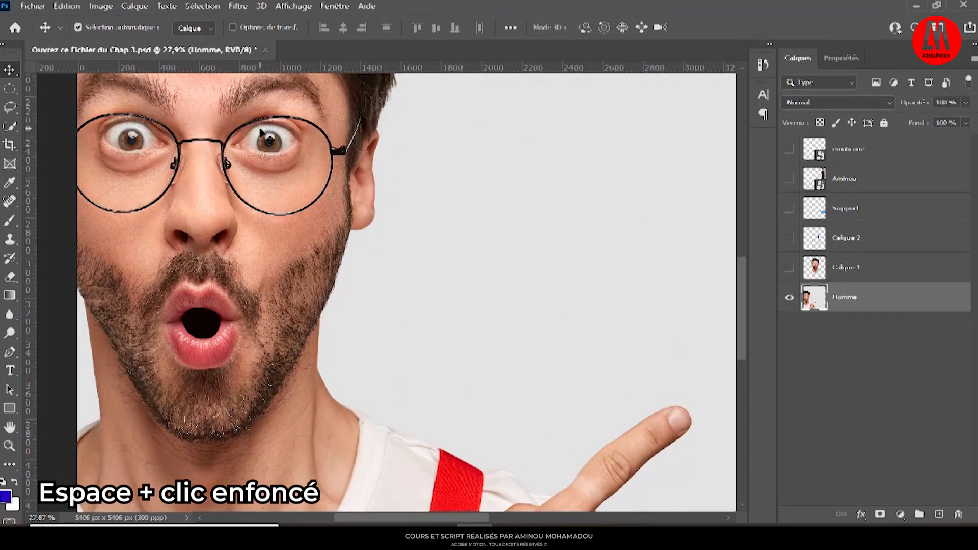
{"action": "left_click_drag", "start_coordinate": [262, 207], "coordinate": [236, 355]}
{"action": "left_click_drag", "start_coordinate": [525, 175], "coordinate": [643, 181]}
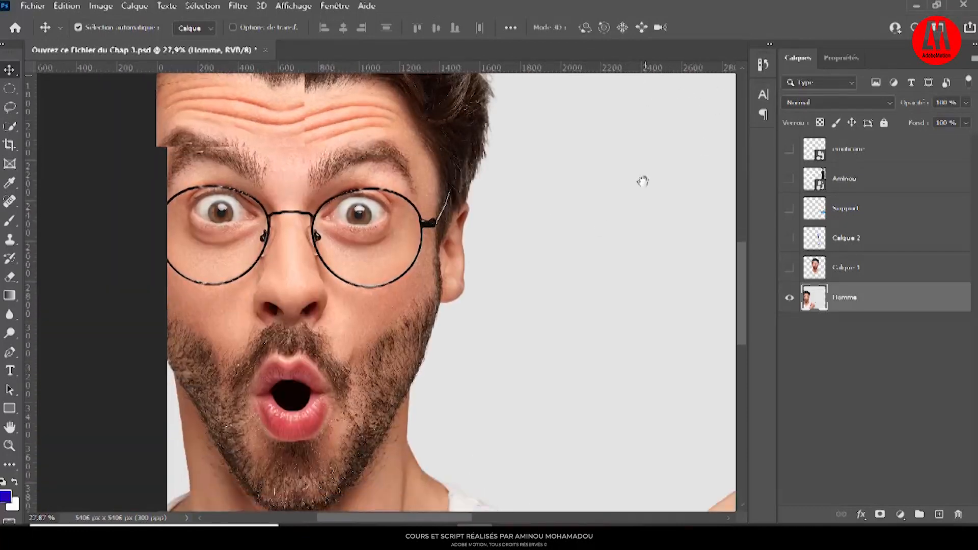
{"action": "left_click_drag", "start_coordinate": [579, 397], "coordinate": [423, 359]}
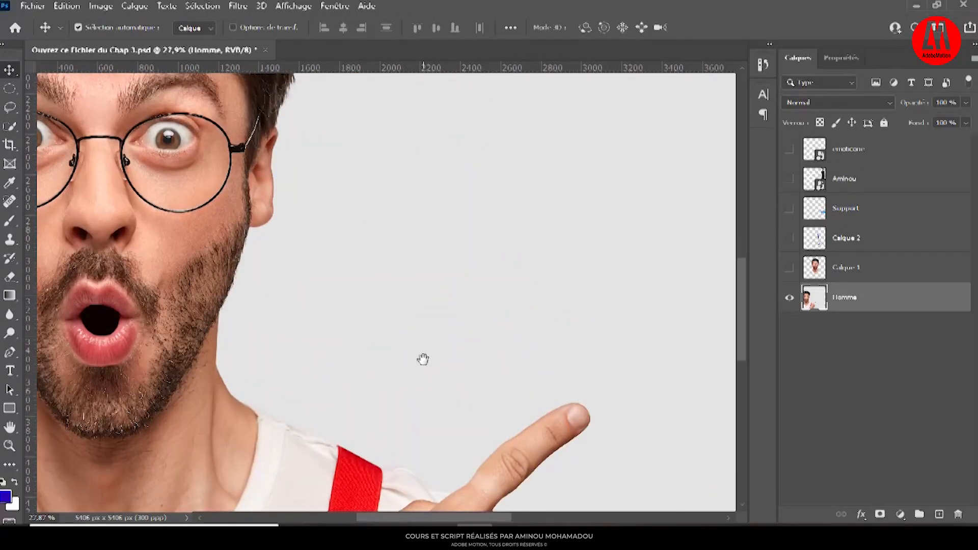
{"action": "scroll", "coordinate": [428, 360], "scroll_direction": "down", "scroll_amount": 3}
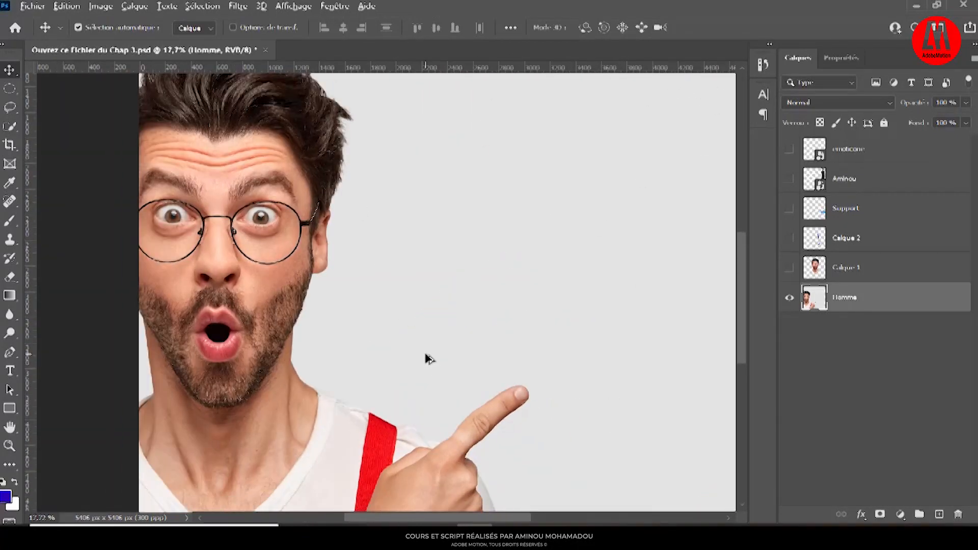
{"action": "scroll", "coordinate": [428, 359], "scroll_direction": "down", "scroll_amount": 2}
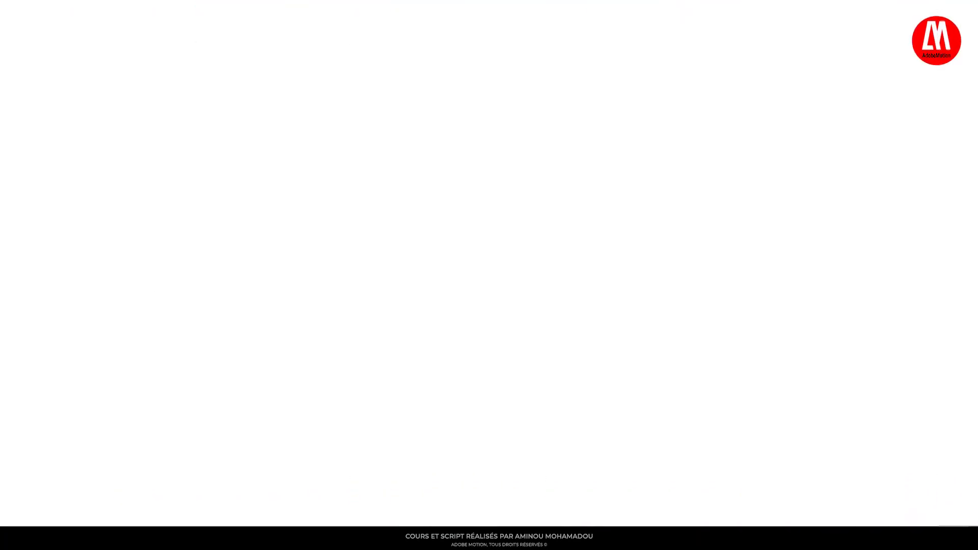